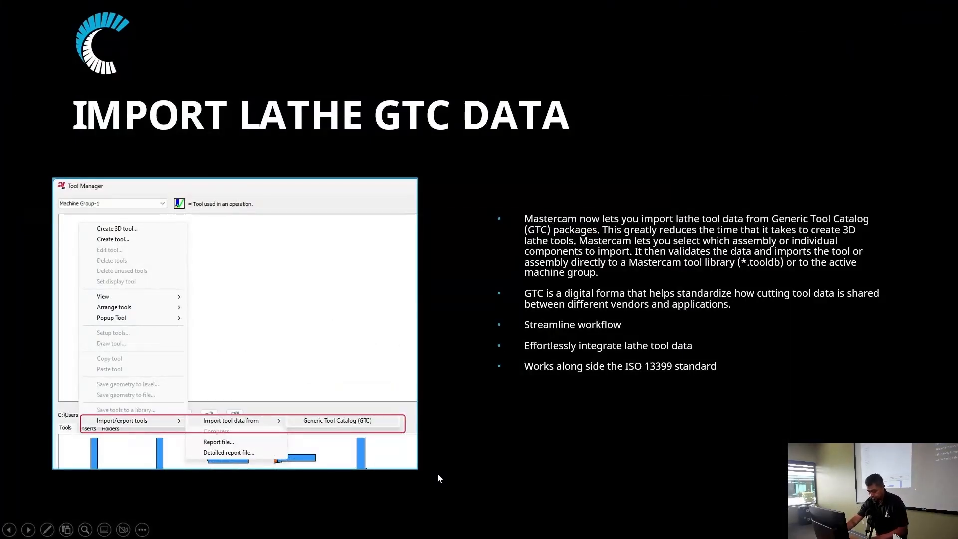
# Switch to Mastercam and open the part file 2026RollOut.mcam from its subfolder of the 2025 Rollout folder.
pyautogui.press('super')
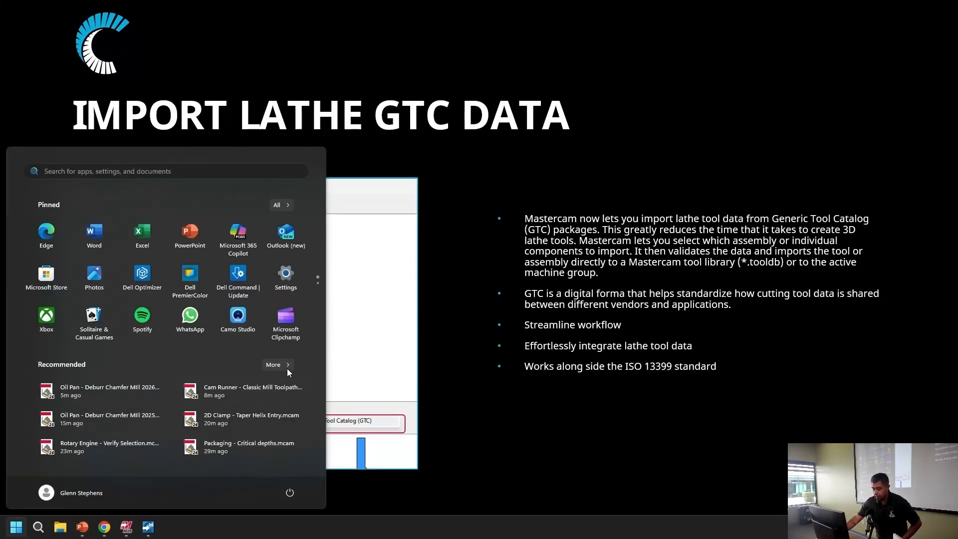
pyautogui.click(129, 530)
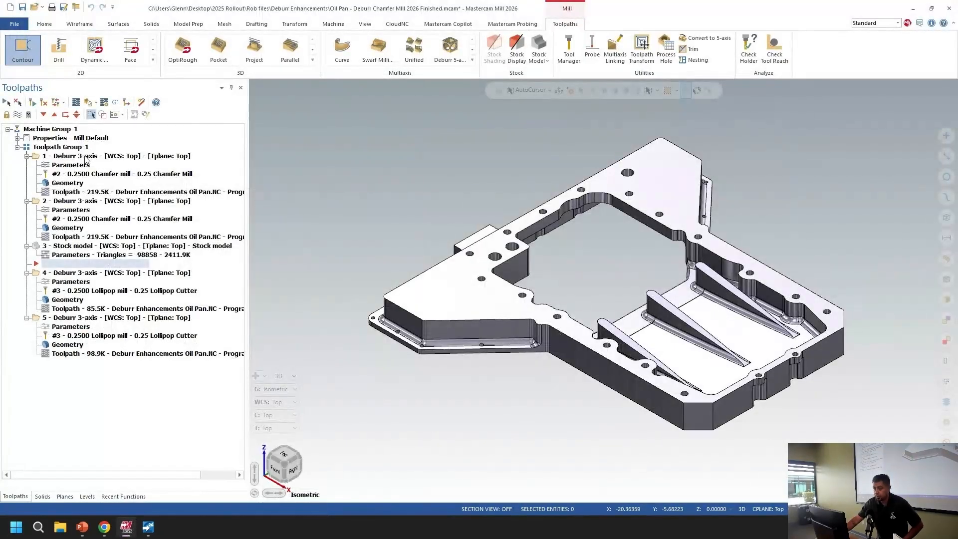
pyautogui.click(43, 7)
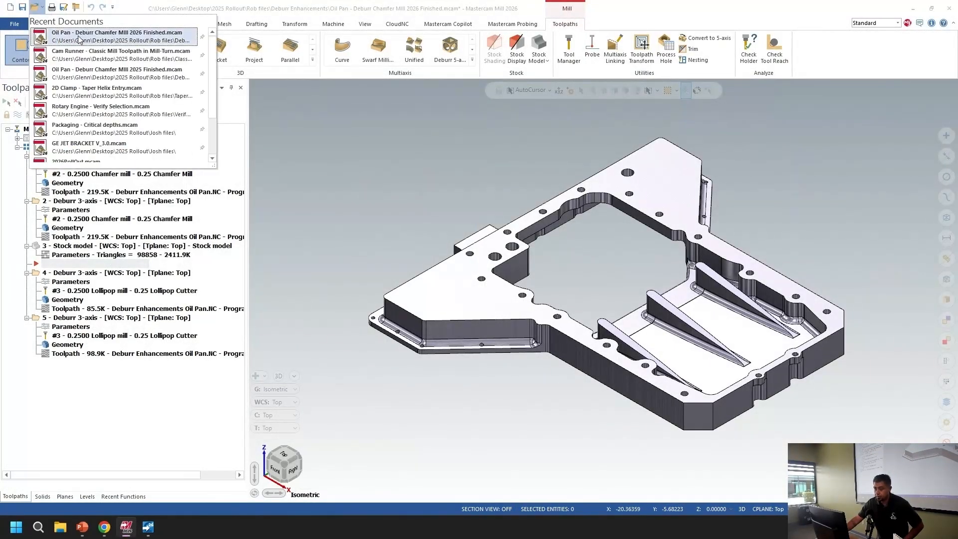
pyautogui.click(34, 5)
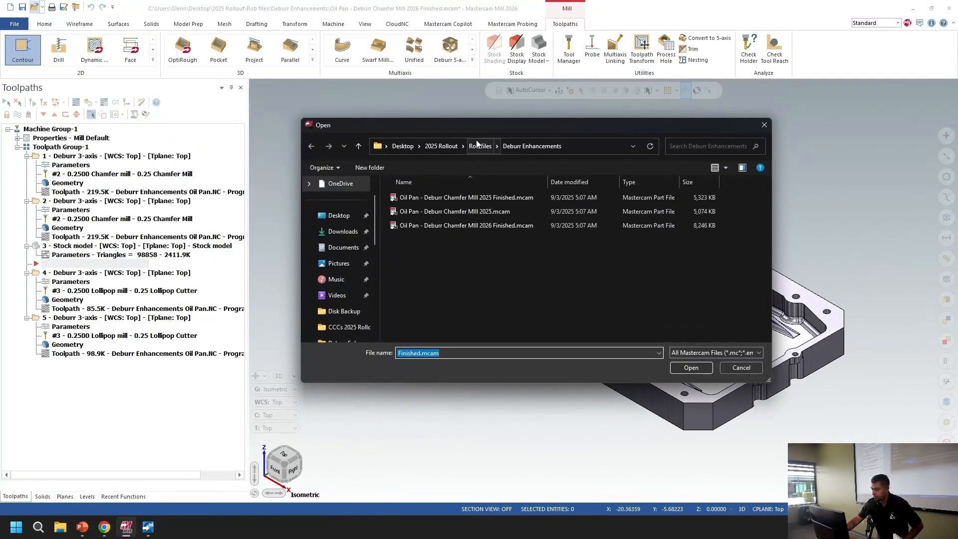
pyautogui.click(441, 146)
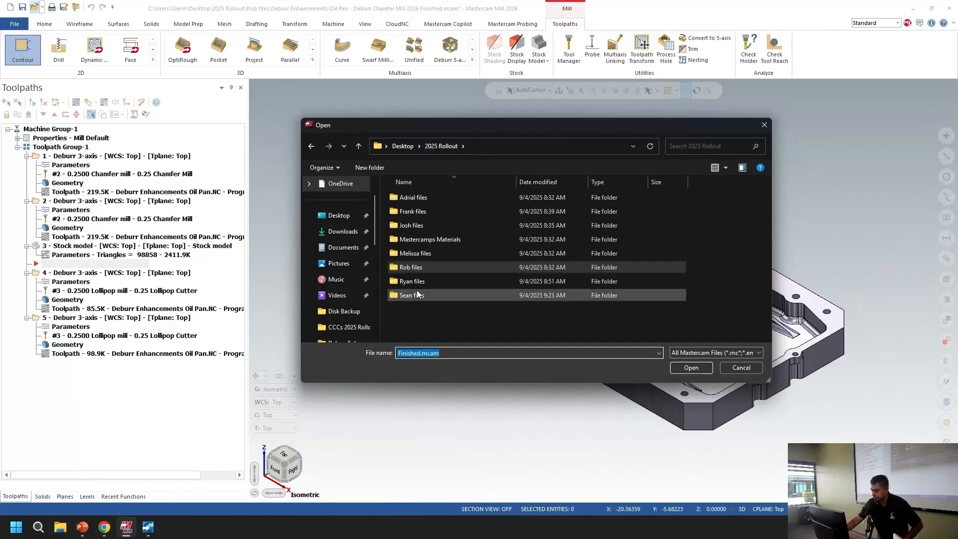
pyautogui.doubleClick(416, 214)
pyautogui.click(423, 225)
pyautogui.click(693, 374)
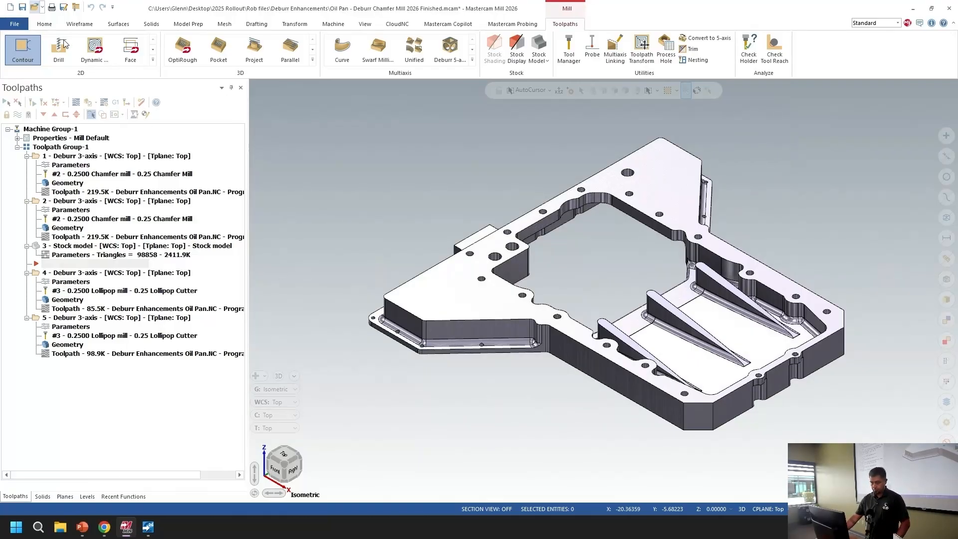
pyautogui.click(507, 281)
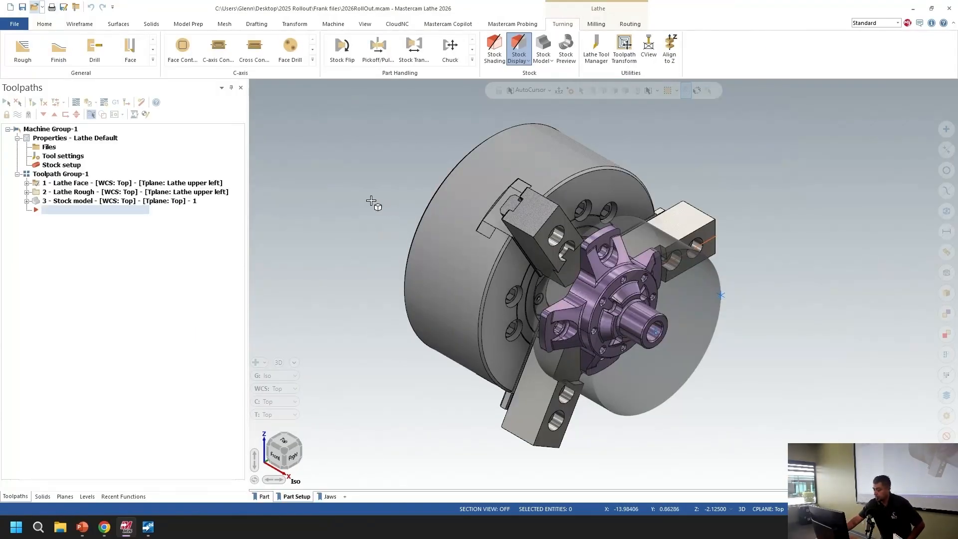
# Open the lathe Tool Manager and start a tool data import from Generic Tool Catalog (GTC) for Machine Group-1.
pyautogui.scroll(-2, 371, 201)
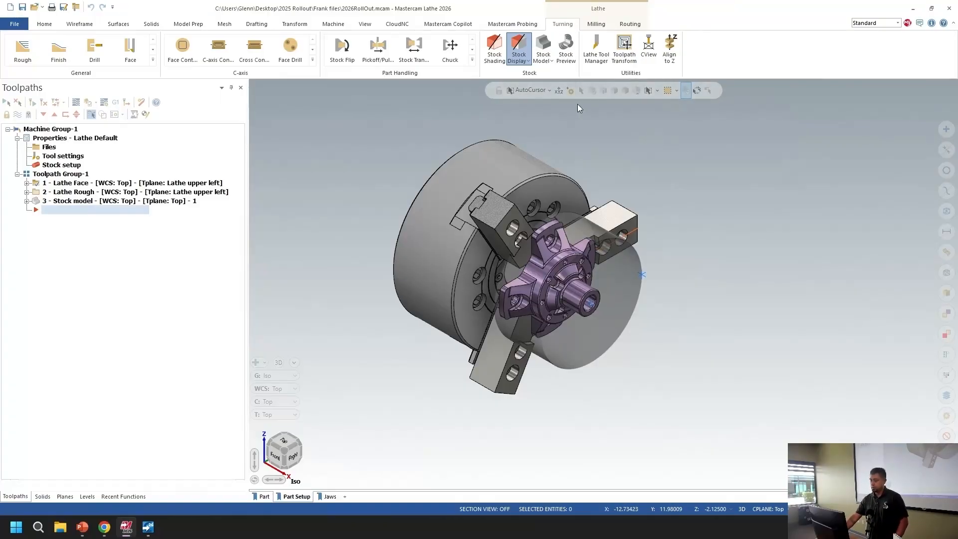
pyautogui.click(596, 48)
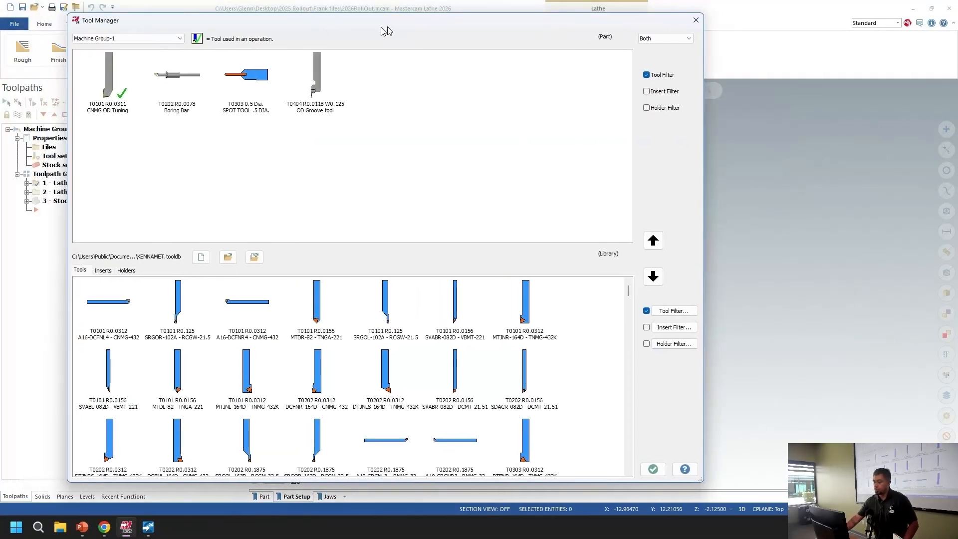
pyautogui.rightClick(288, 150)
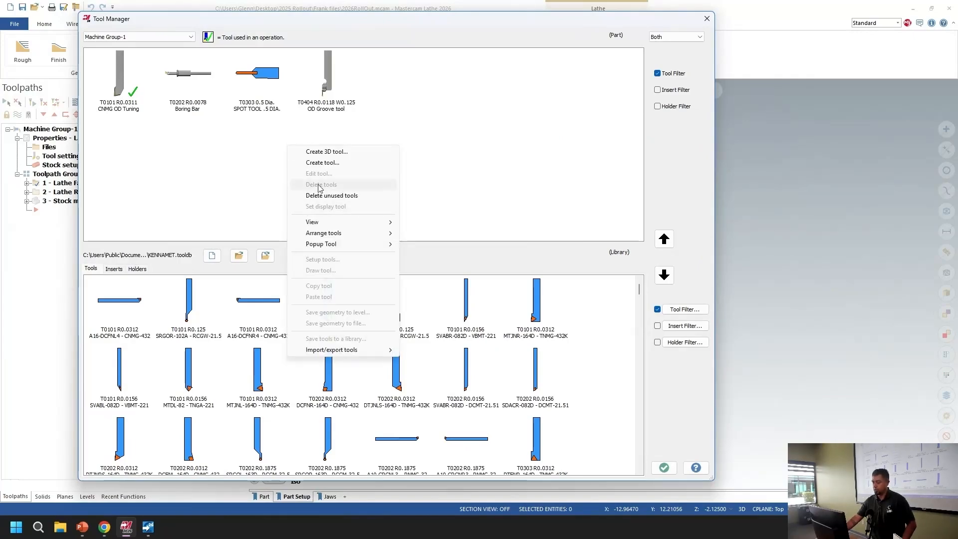
pyautogui.moveTo(332, 352)
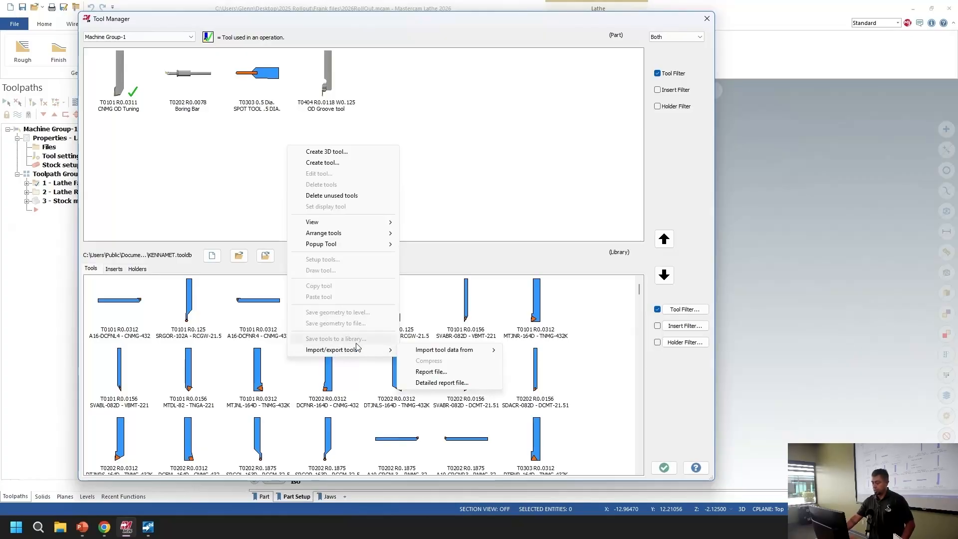
pyautogui.moveTo(437, 352)
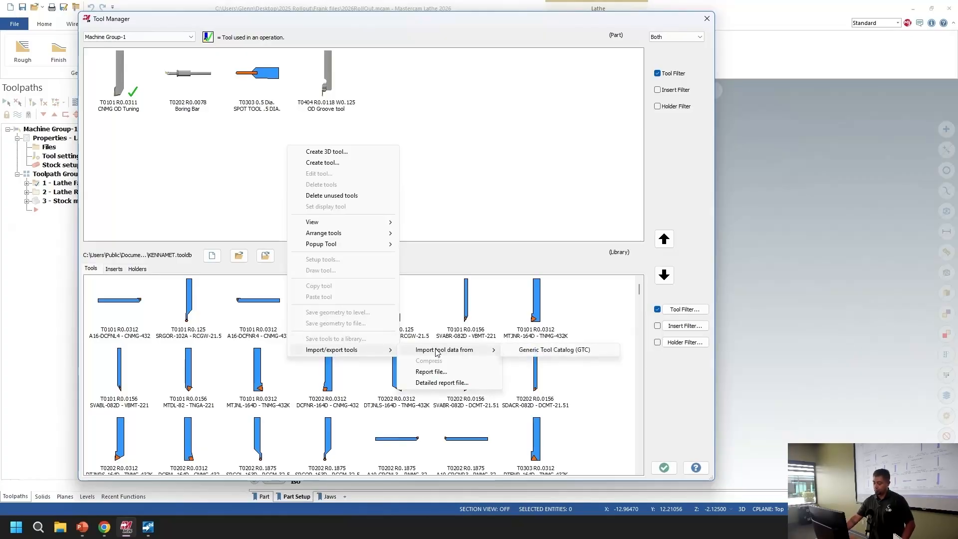
pyautogui.click(546, 353)
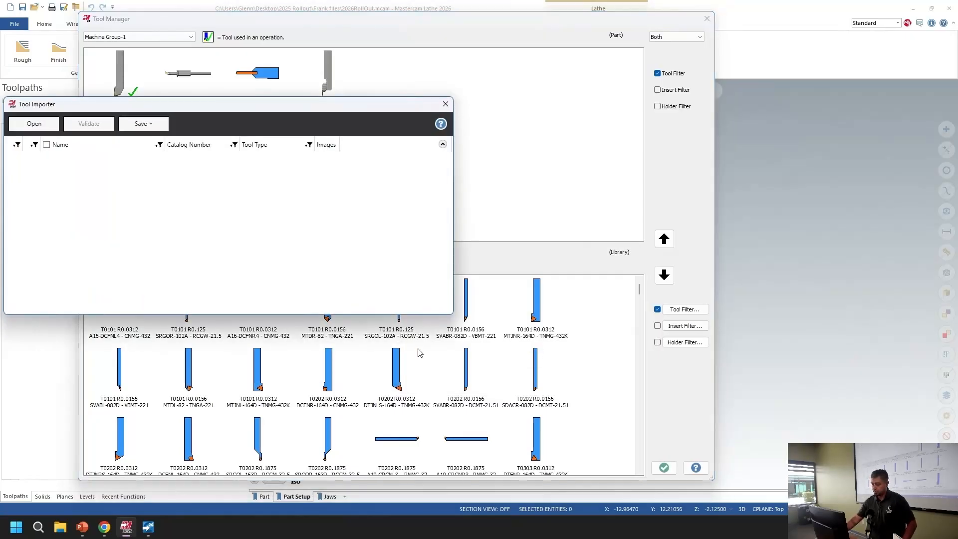
pyautogui.moveTo(178, 106); pyautogui.dragTo(412, 45)
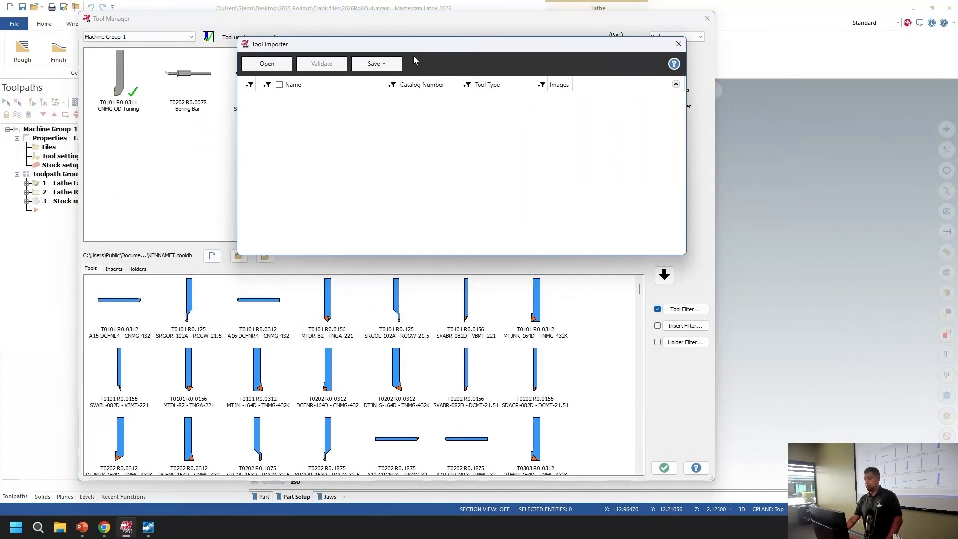
# Try to load the Boring bar_head - indexable_T2 package into the Tool Importer.
pyautogui.click(268, 65)
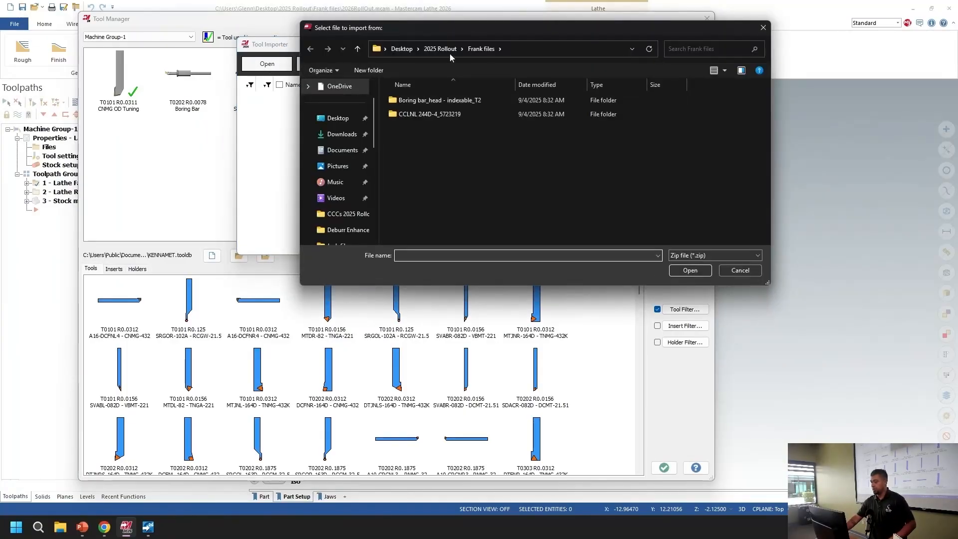
pyautogui.moveTo(459, 27); pyautogui.dragTo(459, 56)
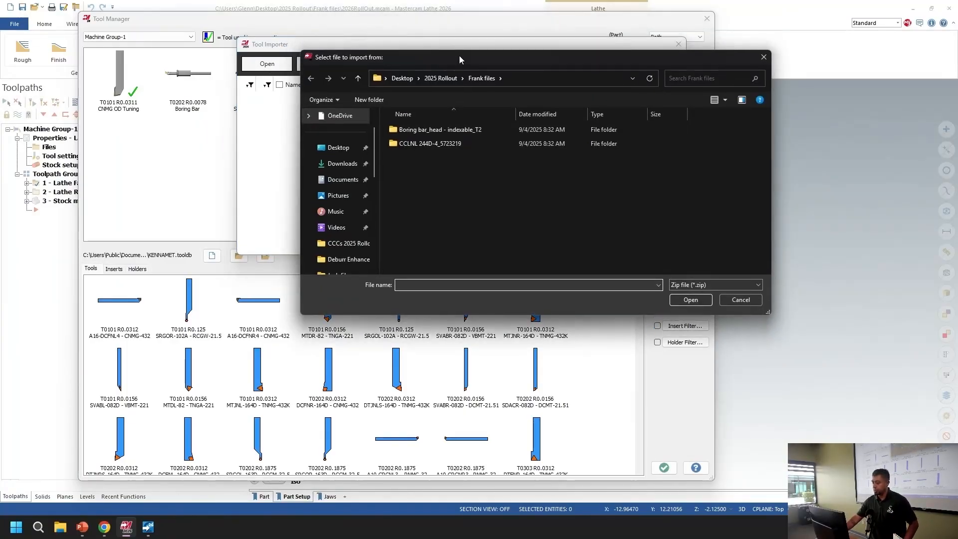
pyautogui.click(456, 130)
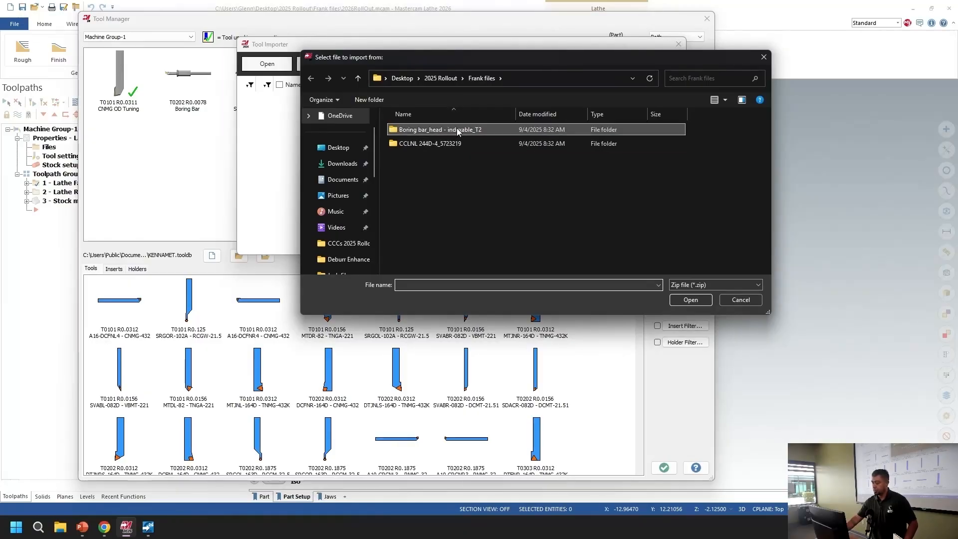
pyautogui.click(700, 302)
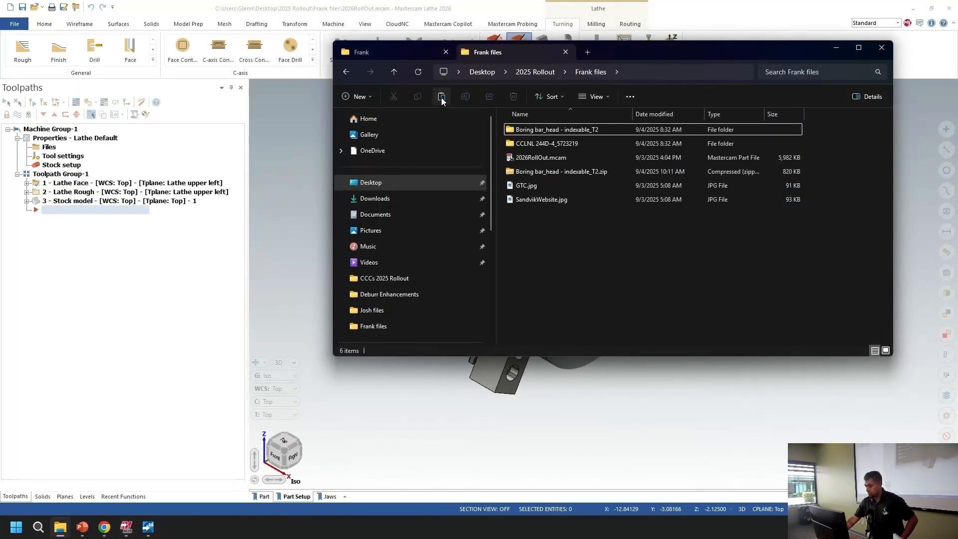
# In File Explorer, replace the extracted tool folders with the original Boring bar_head - indexable_T2.zip and CCLNL 244D-4_5723219.zip packages.
pyautogui.click(561, 171)
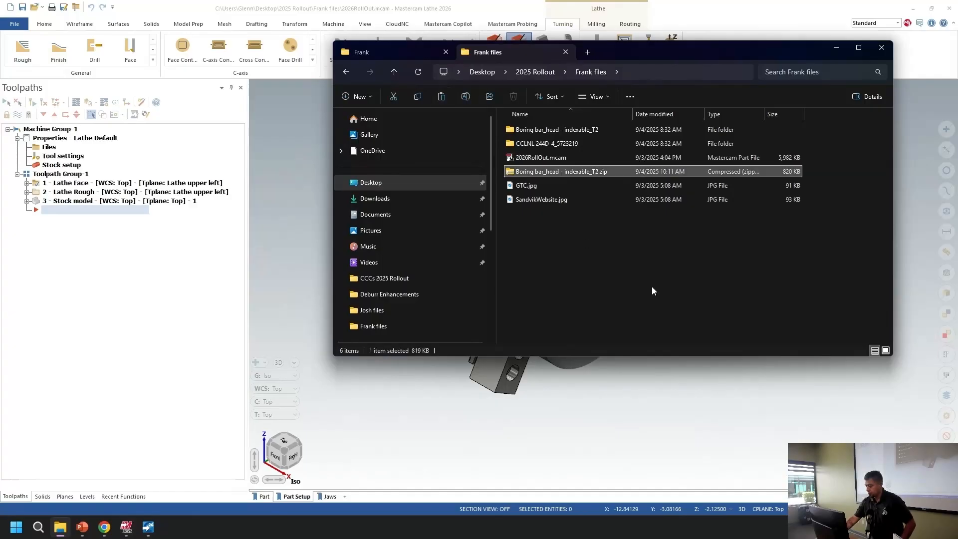
pyautogui.click(542, 72)
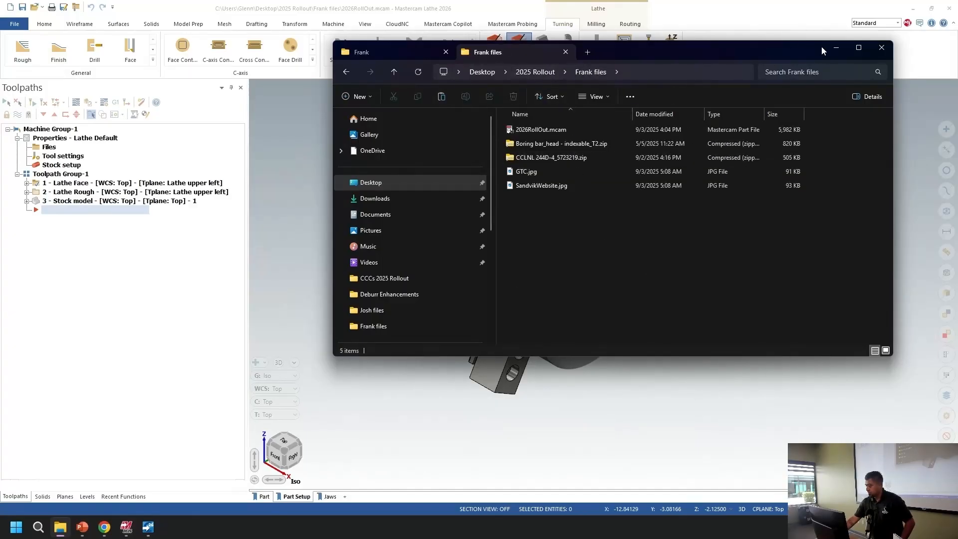
pyautogui.click(836, 48)
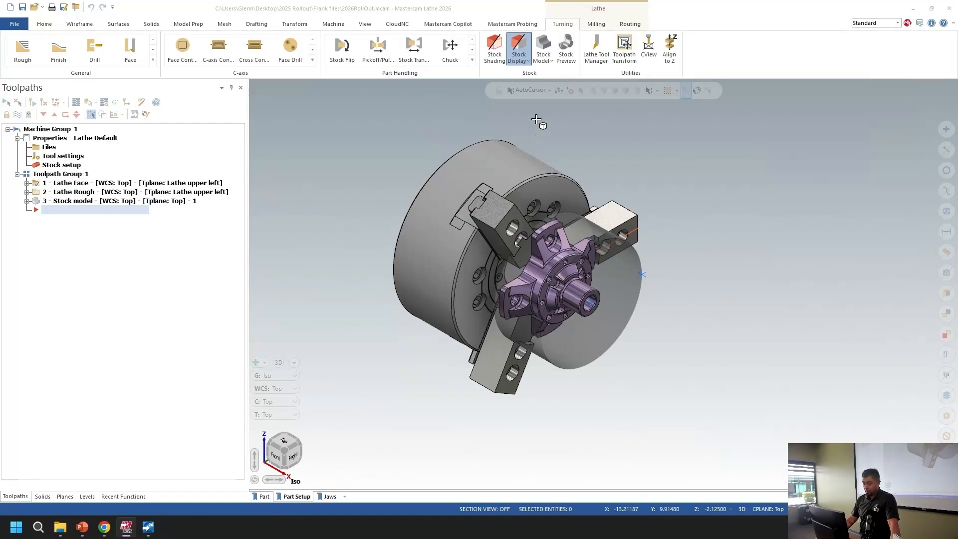
# Reopen the lathe Tool Manager in Mastercam and launch the Generic Tool Catalog (GTC) importer for the machine group.
pyautogui.click(601, 49)
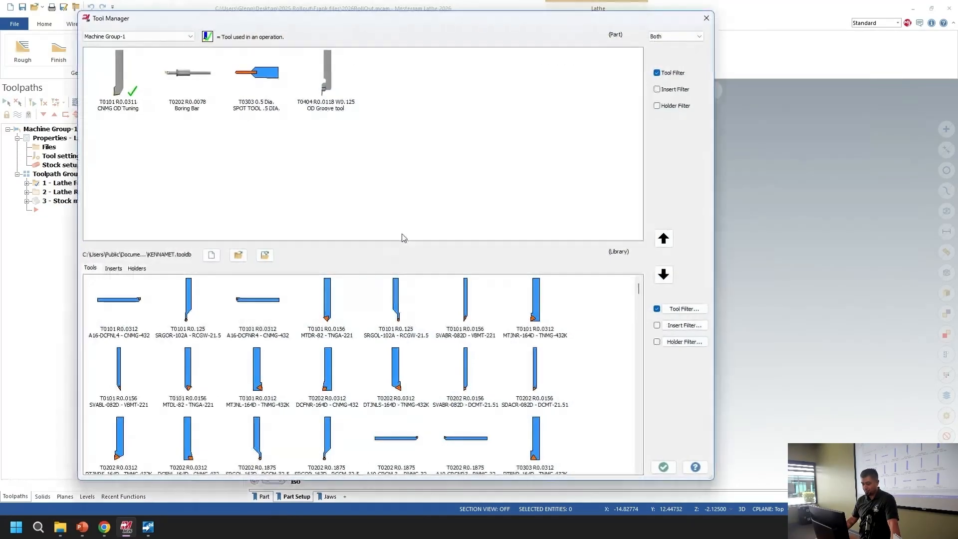
pyautogui.rightClick(362, 195)
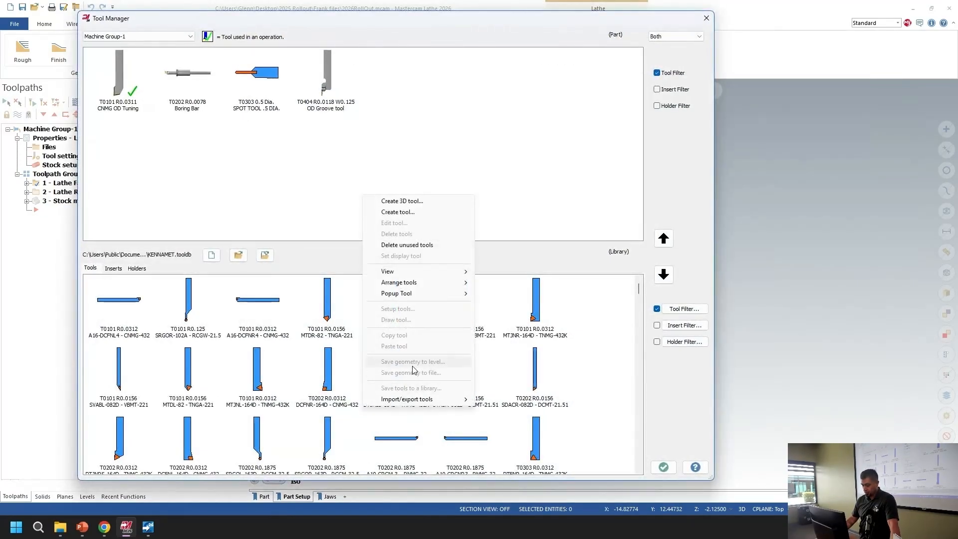
pyautogui.rightClick(455, 145)
pyautogui.moveTo(500, 349)
pyautogui.moveTo(622, 352)
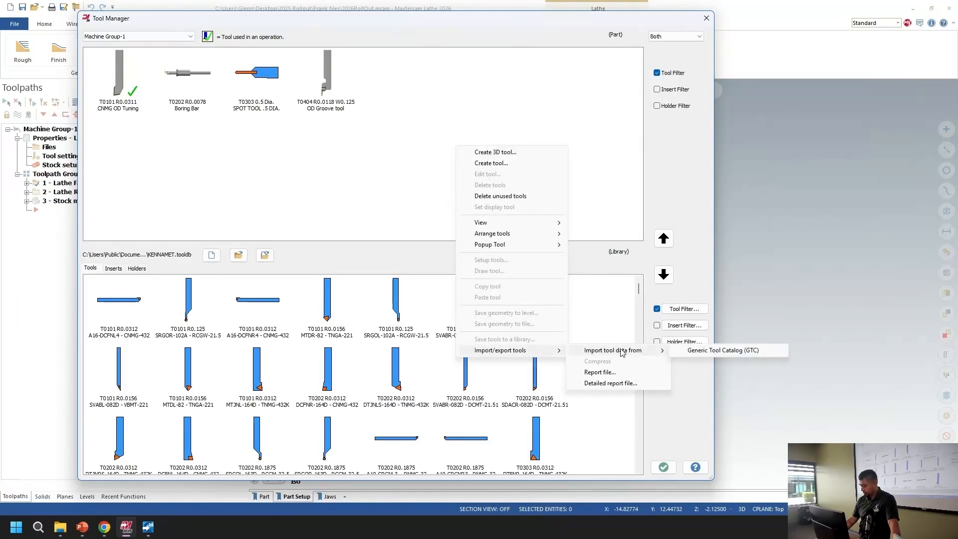
pyautogui.click(702, 350)
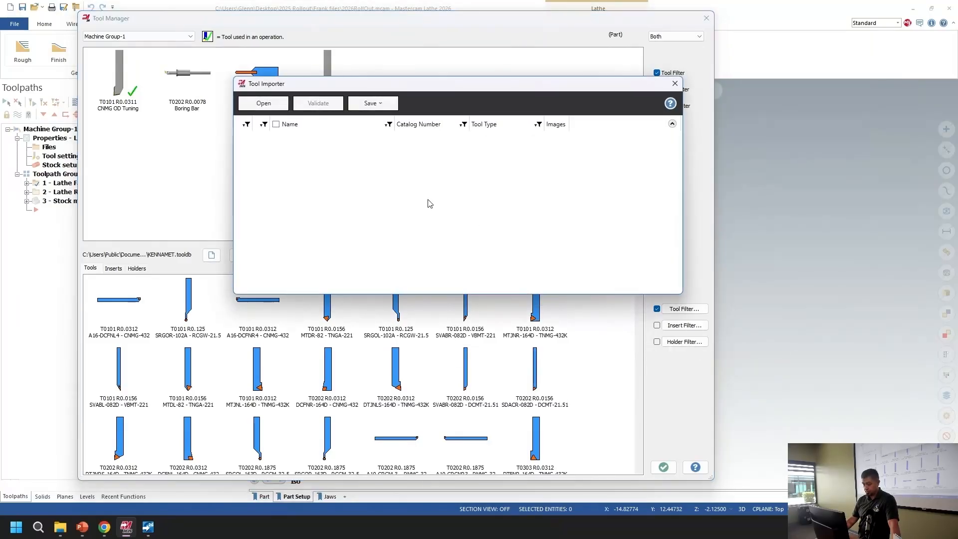
# Load Boring bar_head - indexable_T2.zip into the Tool Importer and move its window clear of the machine group's tools.
pyautogui.click(275, 105)
pyautogui.click(449, 141)
pyautogui.click(679, 309)
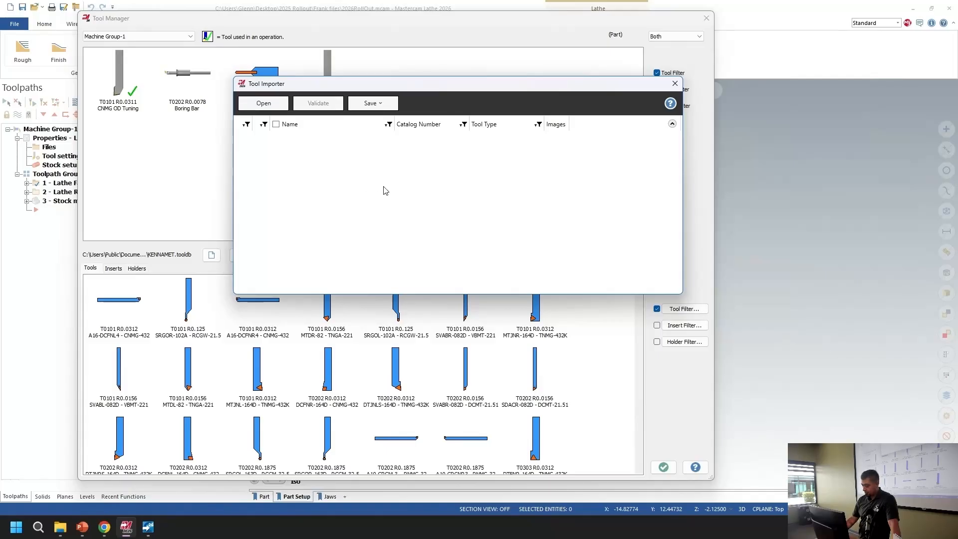
pyautogui.moveTo(403, 85); pyautogui.dragTo(407, 133)
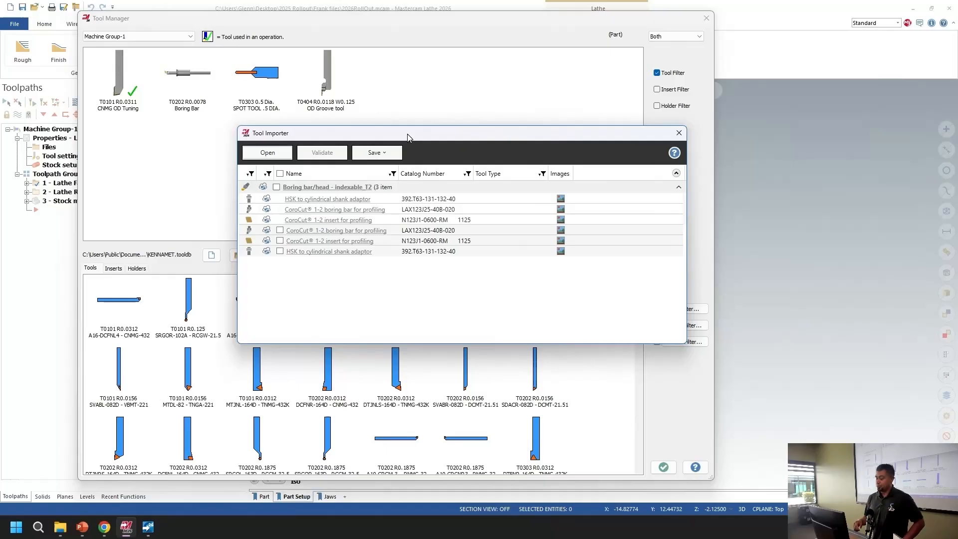
pyautogui.moveTo(407, 134); pyautogui.dragTo(407, 177)
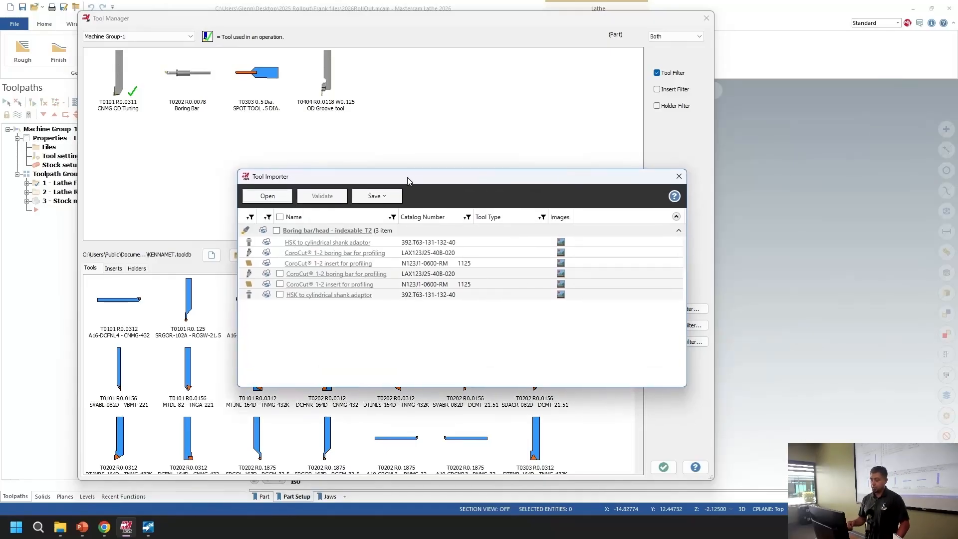
pyautogui.moveTo(406, 181); pyautogui.dragTo(403, 146)
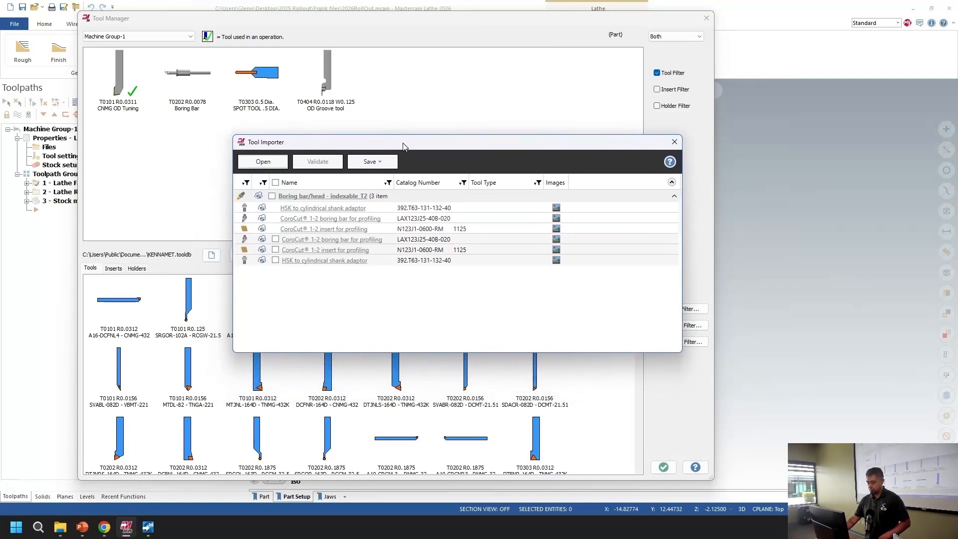
# Try selecting the CoroCut 1-2 boring bar and the whole Boring bar/head assembly for import, and close the Tool Importer.
pyautogui.click(275, 239)
pyautogui.click(276, 240)
pyautogui.click(272, 196)
pyautogui.click(273, 197)
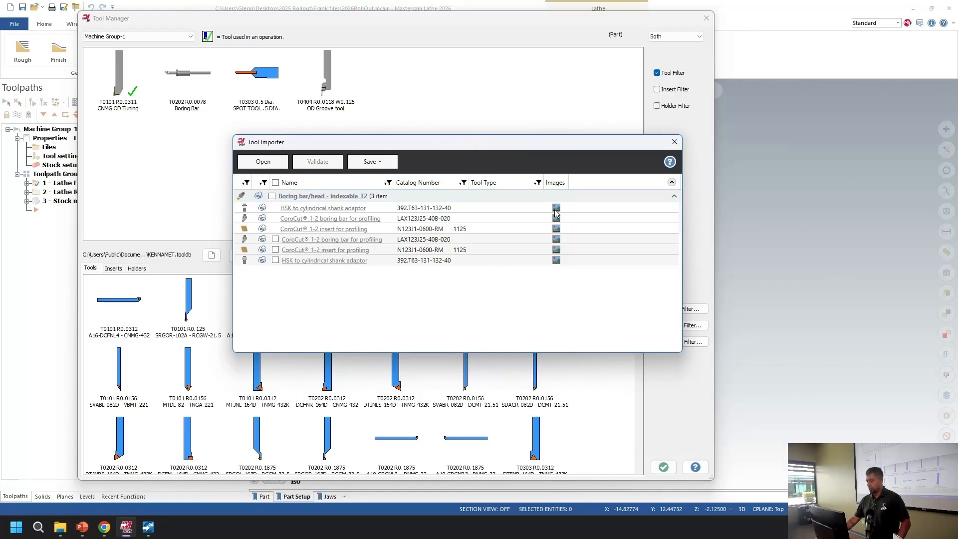
pyautogui.moveTo(556, 213)
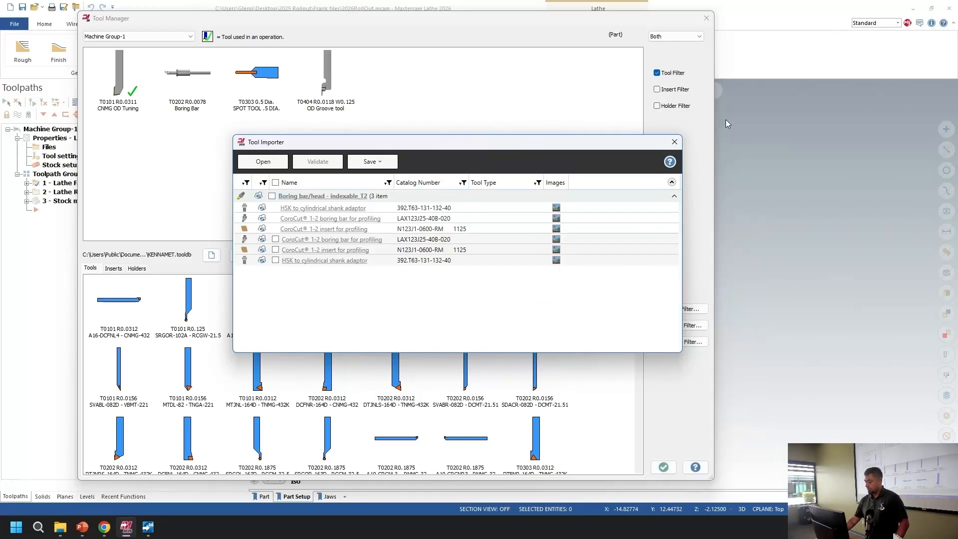
pyautogui.click(674, 142)
# Start a new Generic Tool Catalog (GTC) import and load CCLNL 244D-4_5723219.zip into the Tool Importer.
pyautogui.rightClick(311, 172)
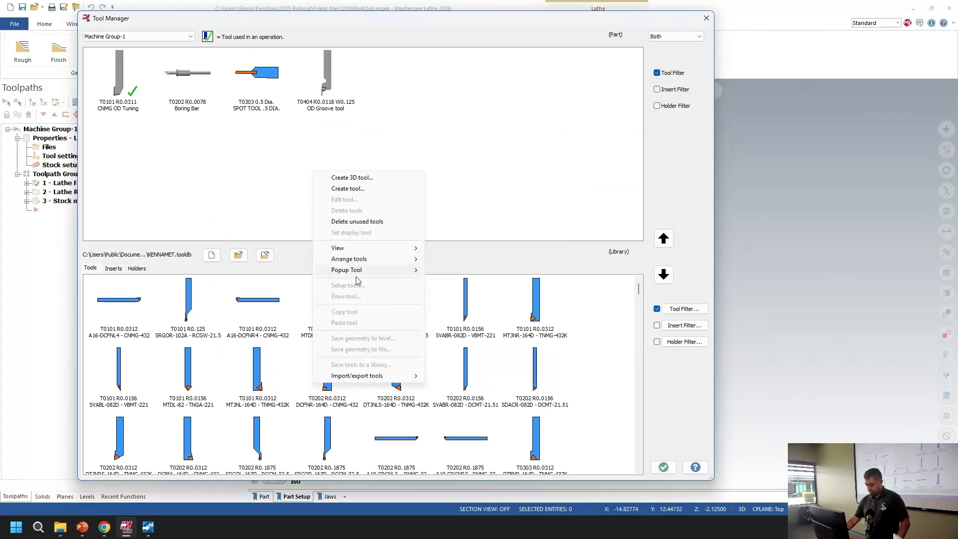
pyautogui.moveTo(384, 376)
pyautogui.moveTo(502, 377)
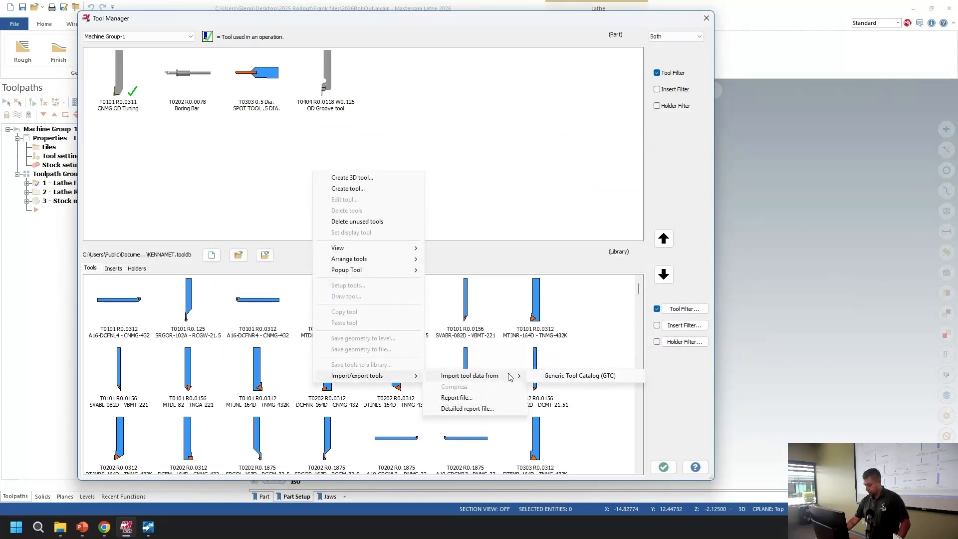
pyautogui.click(554, 376)
pyautogui.click(262, 161)
pyautogui.click(430, 211)
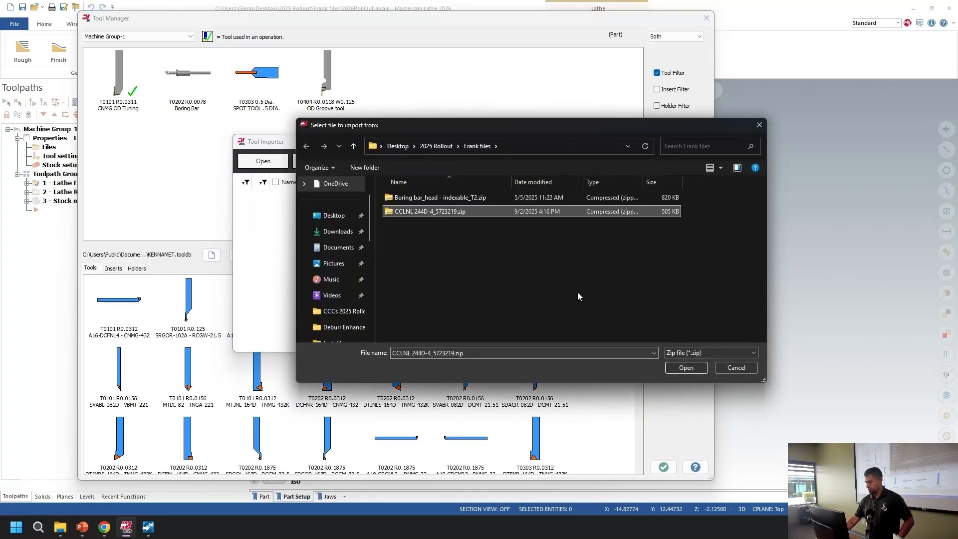
pyautogui.click(691, 370)
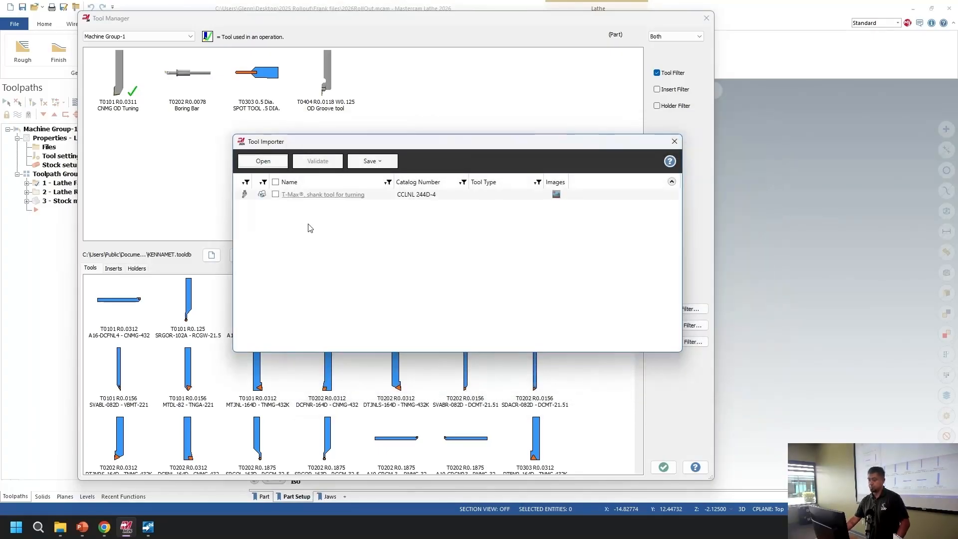
# Select and validate the T-Max shank tool for turning (CCLNL 244D-4), save it to the part, and close the Tool Importer.
pyautogui.click(275, 183)
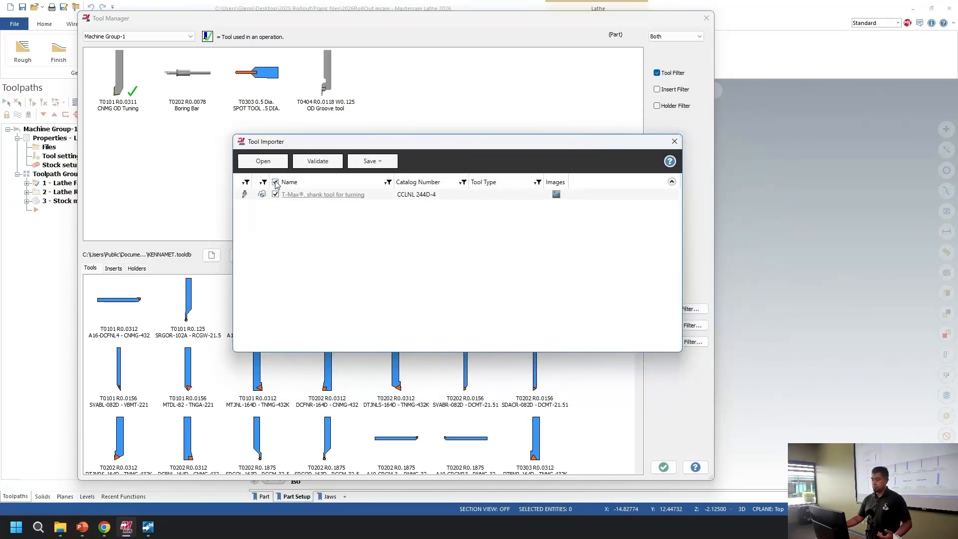
pyautogui.click(318, 161)
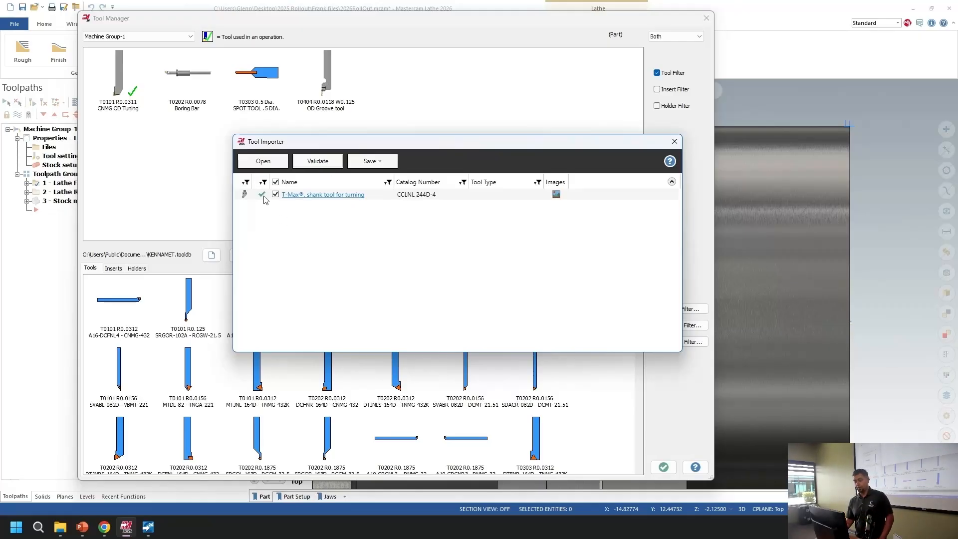
pyautogui.click(382, 165)
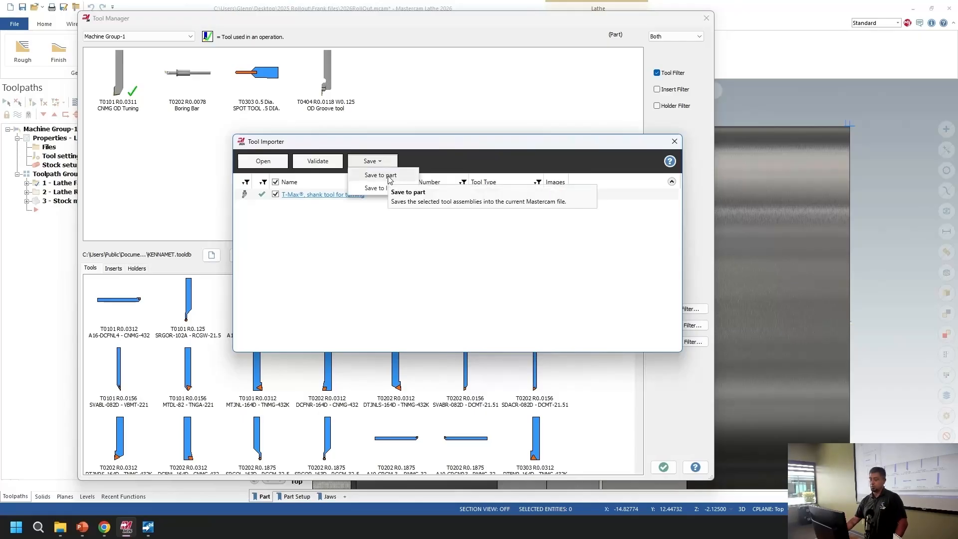
pyautogui.click(388, 177)
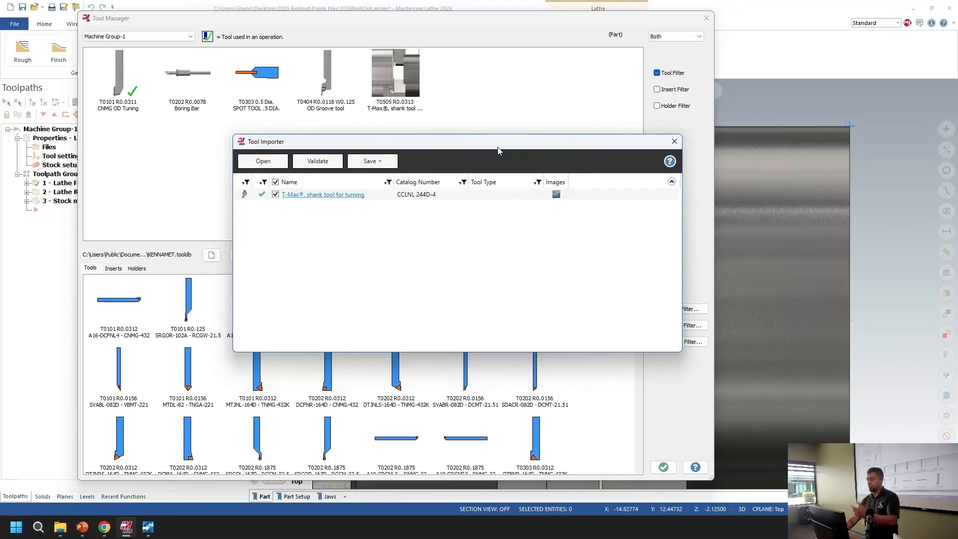
pyautogui.click(674, 144)
# Open the imported T-Max shank tool in the Tool Designer, examine its assembly's cutting definition, and exit without keeping changes.
pyautogui.moveTo(420, 25); pyautogui.dragTo(424, 69)
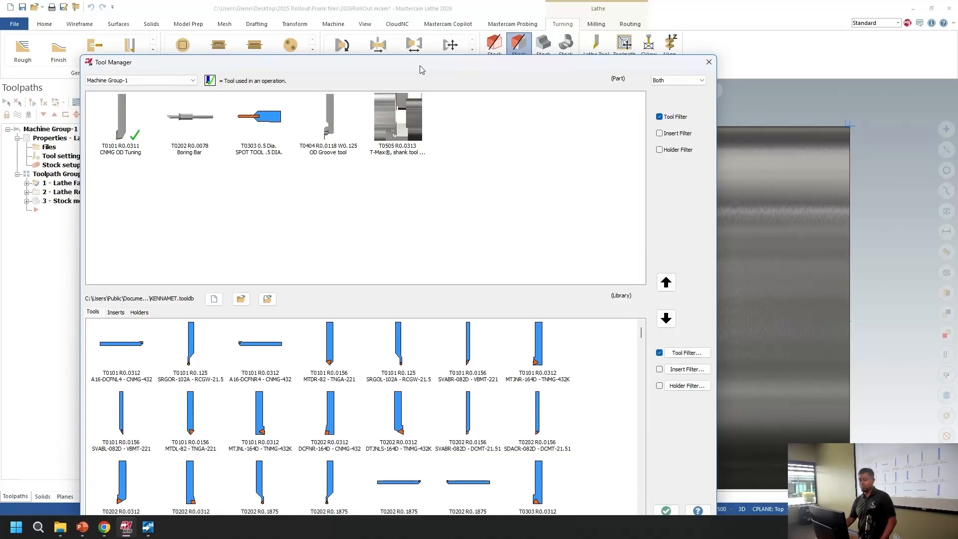
pyautogui.moveTo(399, 128)
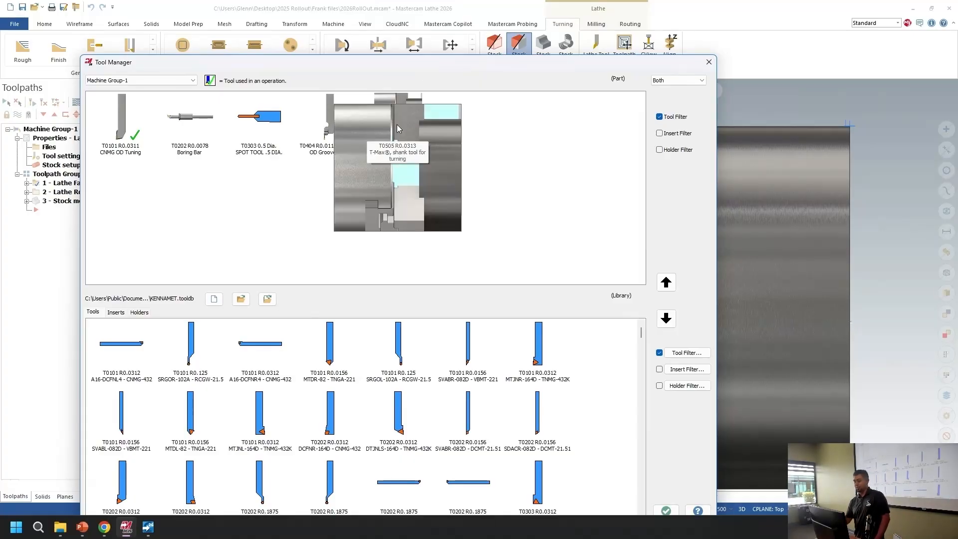
pyautogui.moveTo(516, 69)
pyautogui.mouseDown()
pyautogui.moveTo(243, 178)
pyautogui.moveTo(466, 105)
pyautogui.moveTo(503, 78)
pyautogui.mouseUp()
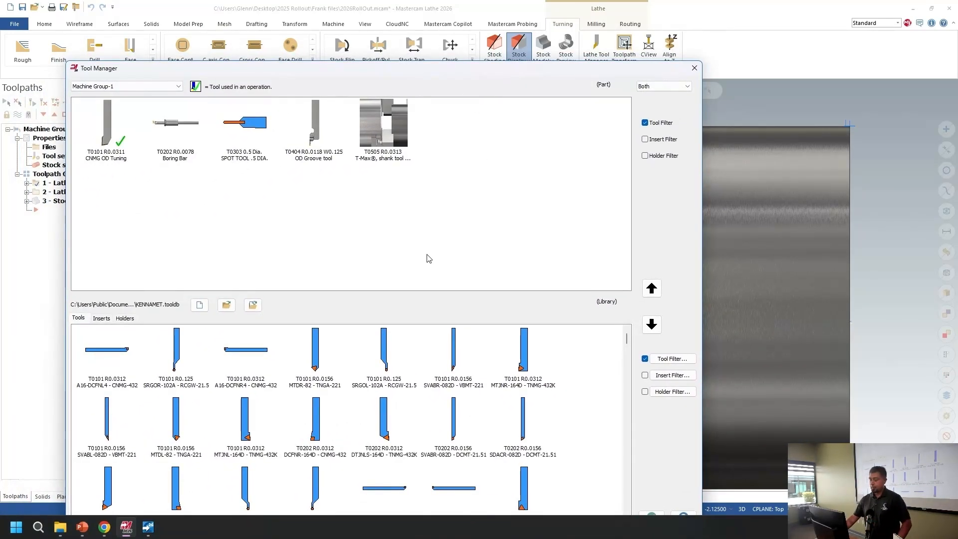
pyautogui.doubleClick(393, 132)
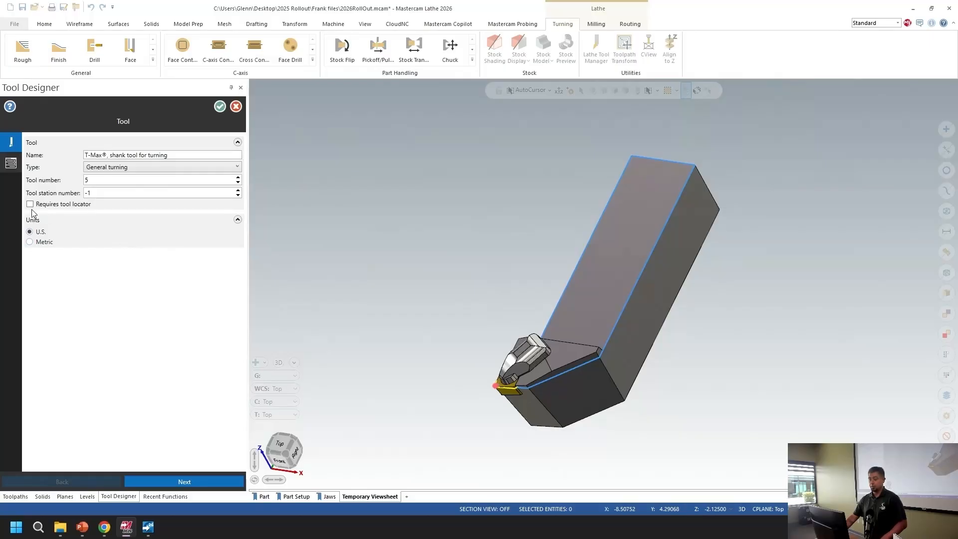
pyautogui.click(11, 163)
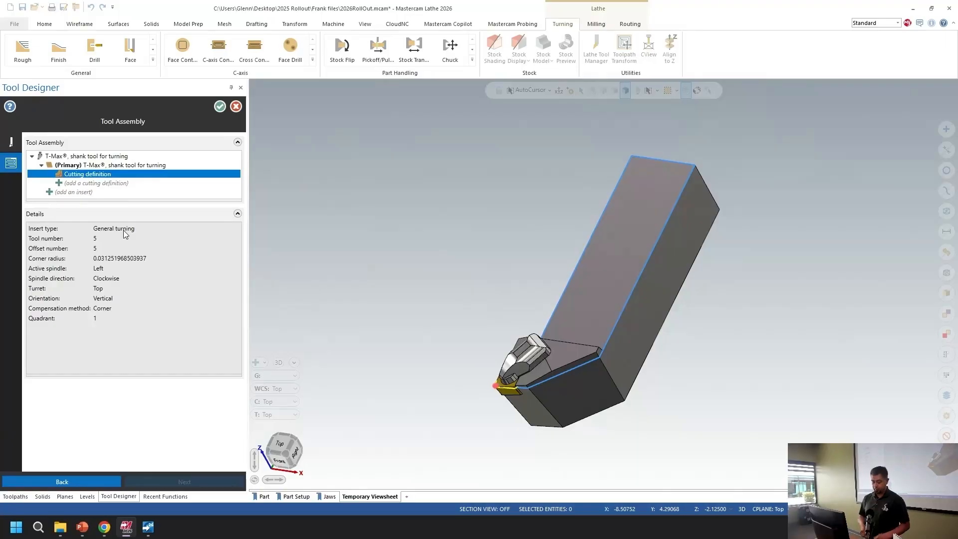
pyautogui.press('Escape')
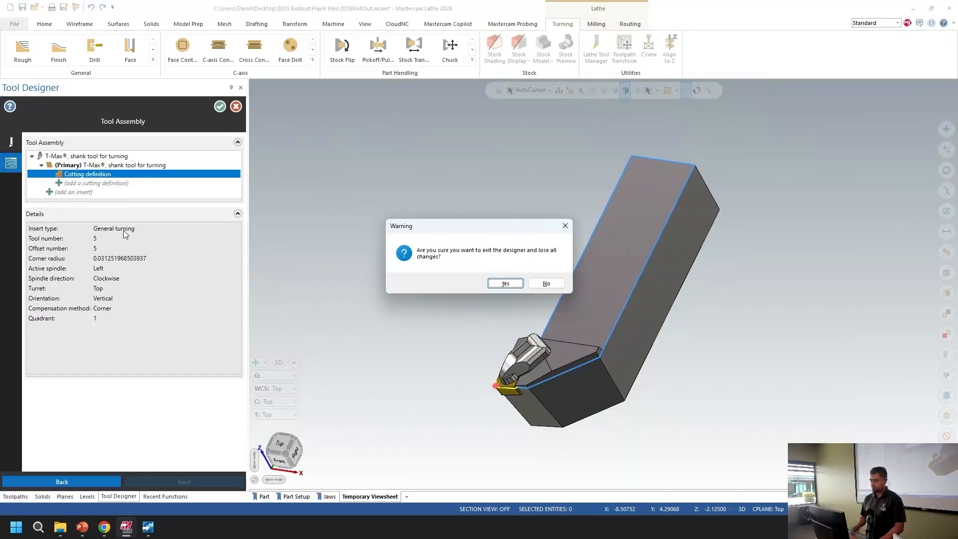
pyautogui.click(507, 282)
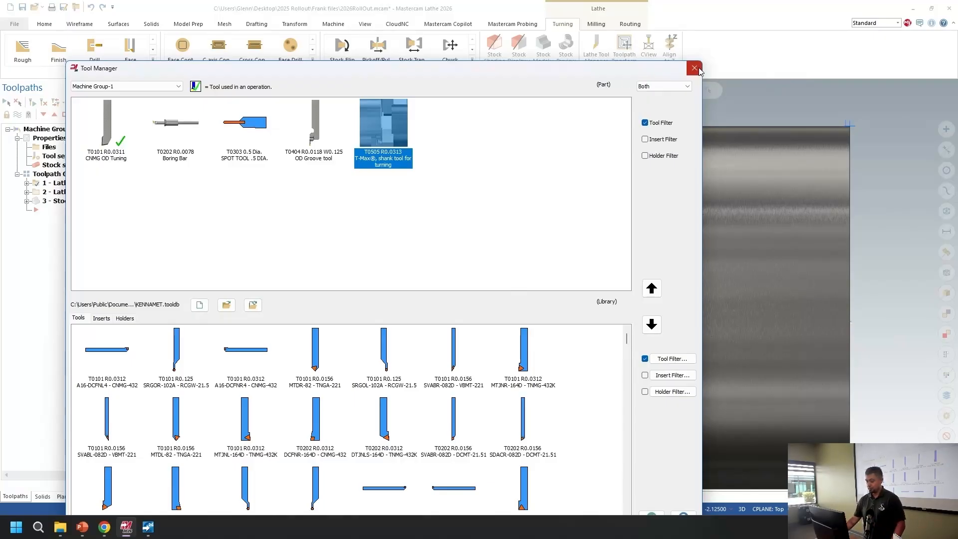
# Close the Tool Manager and display the Part viewsheet with the finished part model.
pyautogui.click(692, 69)
pyautogui.scroll(-4, 499, 366)
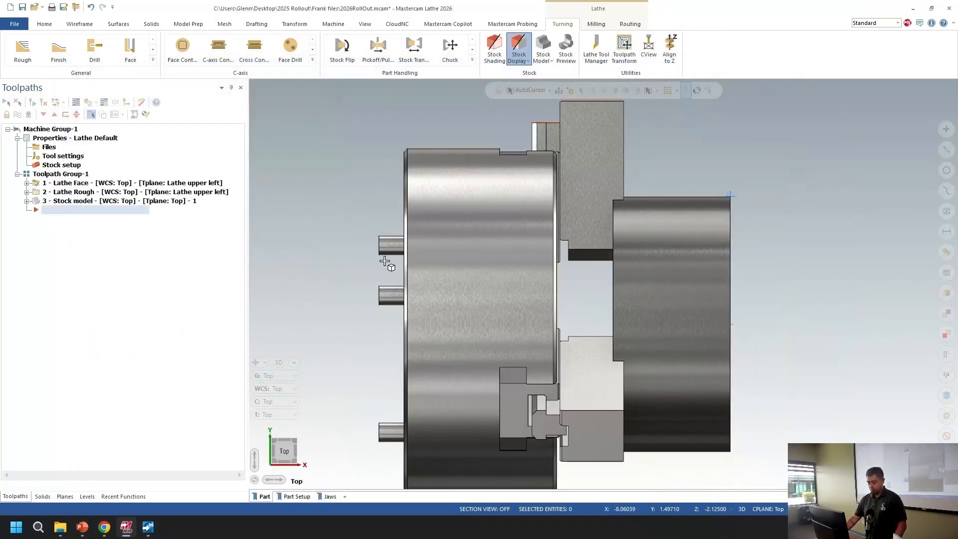
pyautogui.click(262, 496)
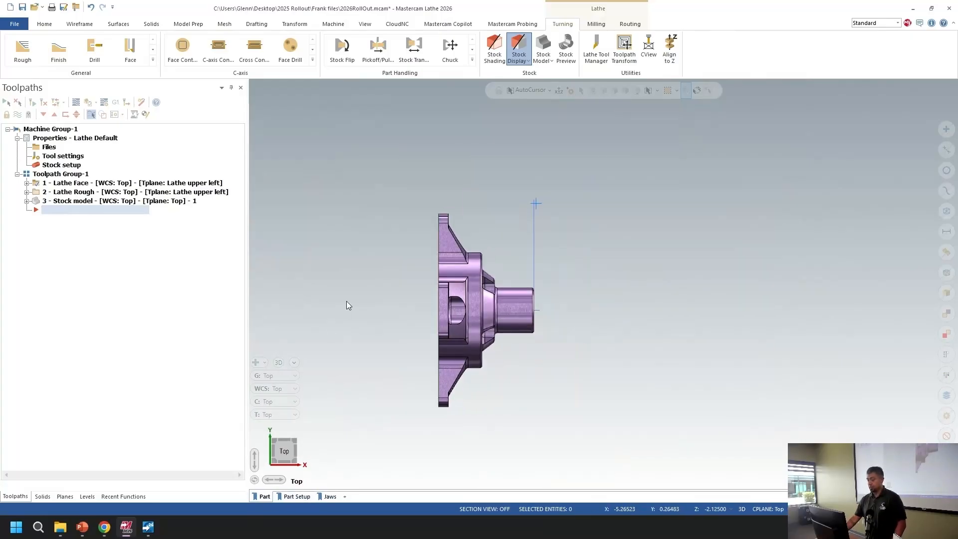
pyautogui.scroll(1, 349, 302)
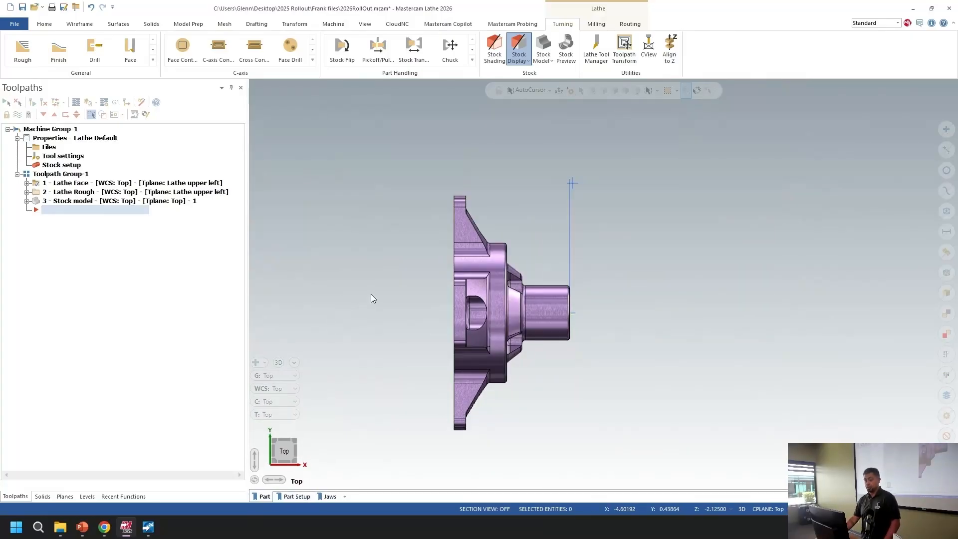
# Section the part model along the Top plane with the section view turned on.
pyautogui.click(66, 496)
pyautogui.click(185, 145)
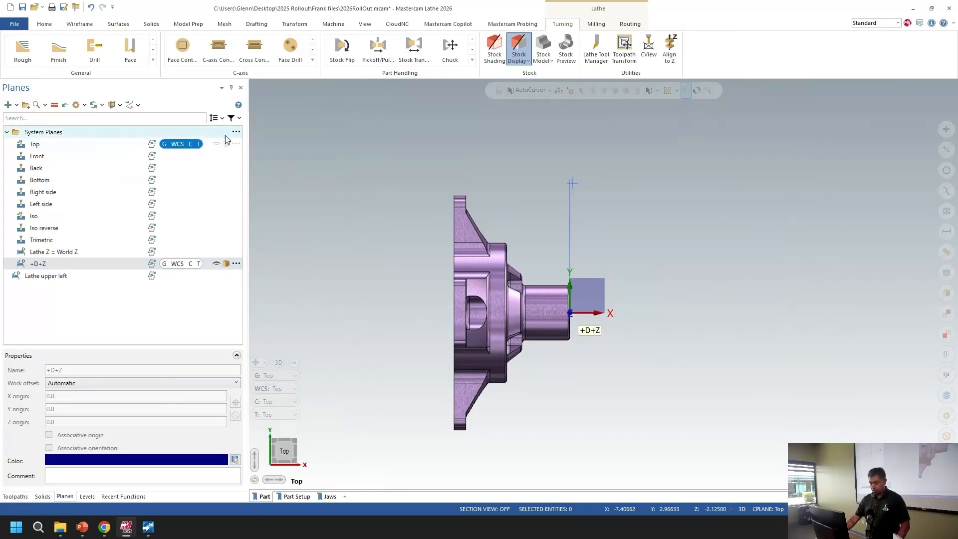
pyautogui.click(110, 105)
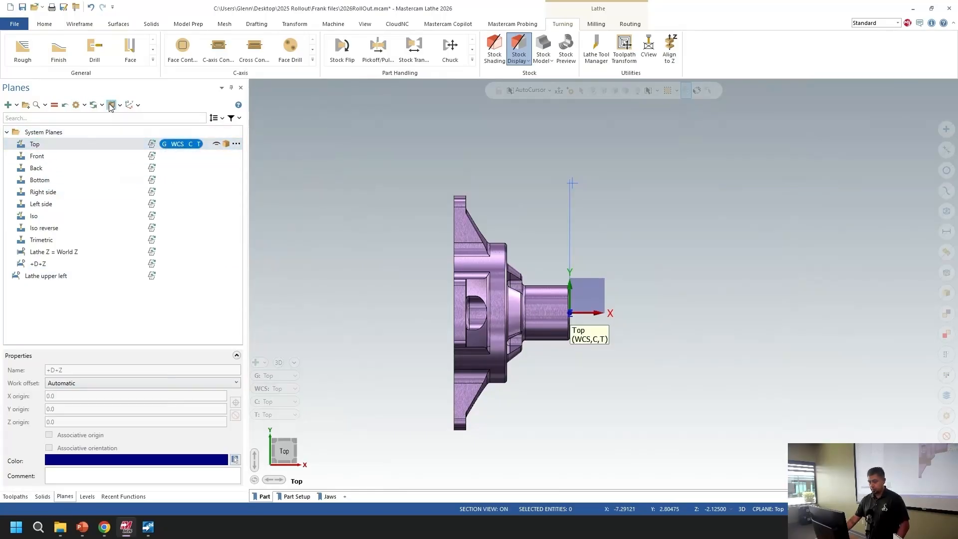
pyautogui.click(226, 144)
pyautogui.click(111, 105)
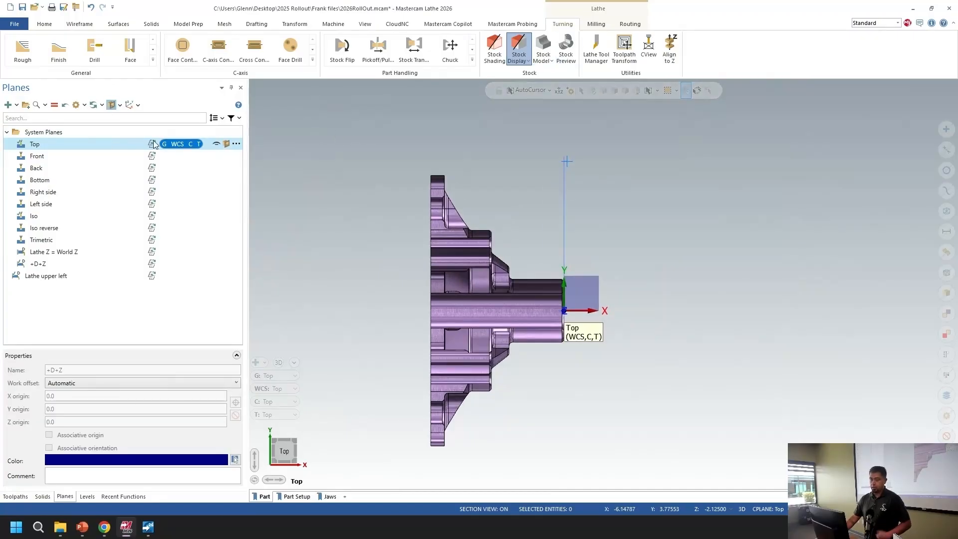
# Start a Lathe Drill toolpath with the 0.5 Dia. spot tool, open its simple drill parameters, and turn on the toolpath plane preview.
pyautogui.click(93, 49)
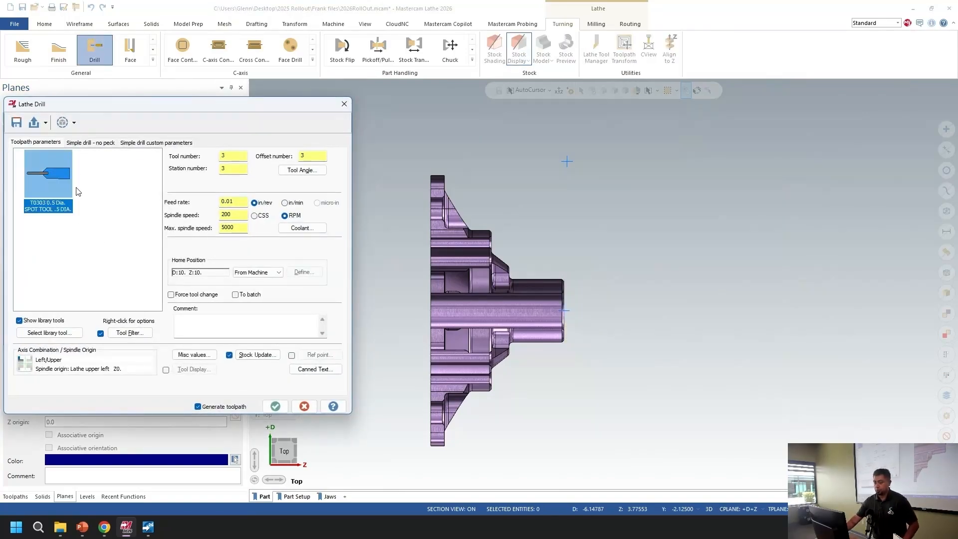
pyautogui.click(90, 143)
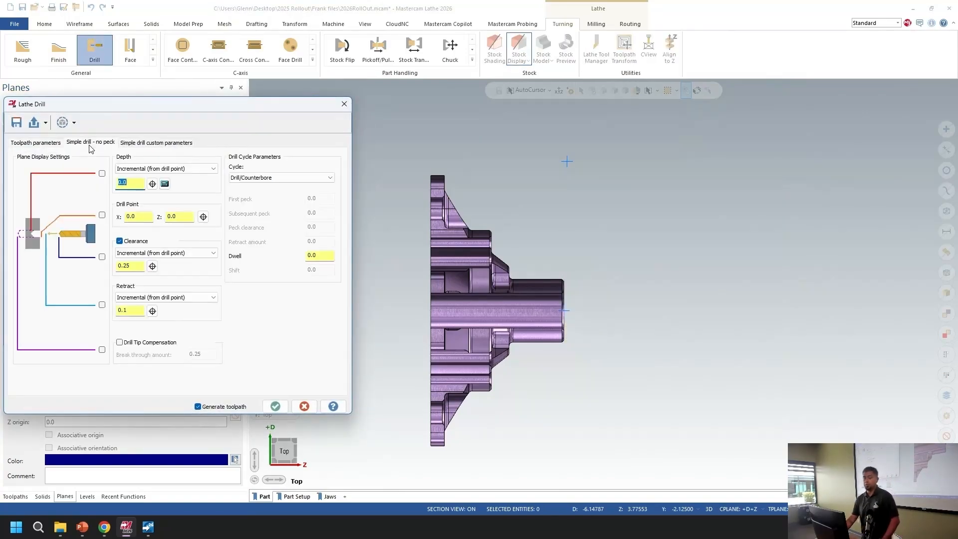
pyautogui.moveTo(133, 108); pyautogui.dragTo(152, 97)
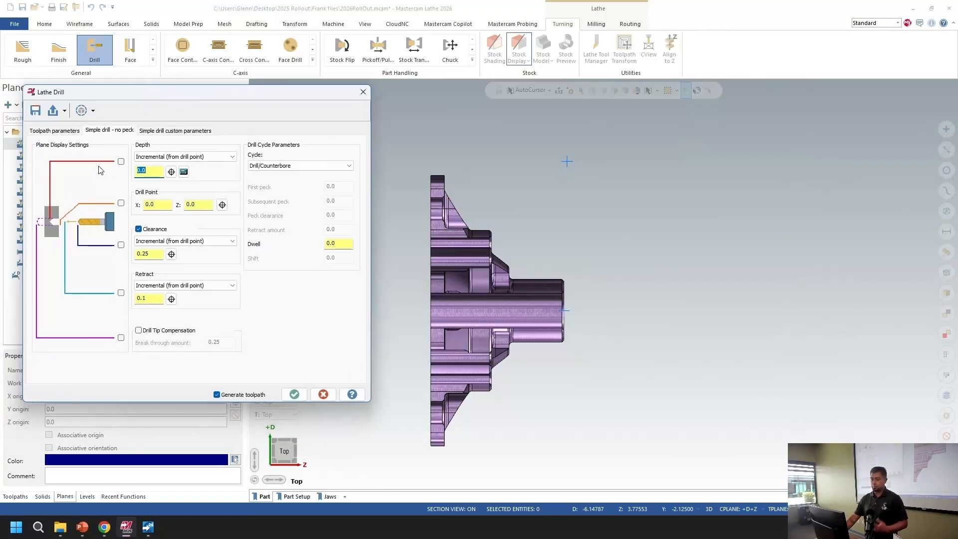
pyautogui.click(80, 113)
pyautogui.scroll(-2, 604, 220)
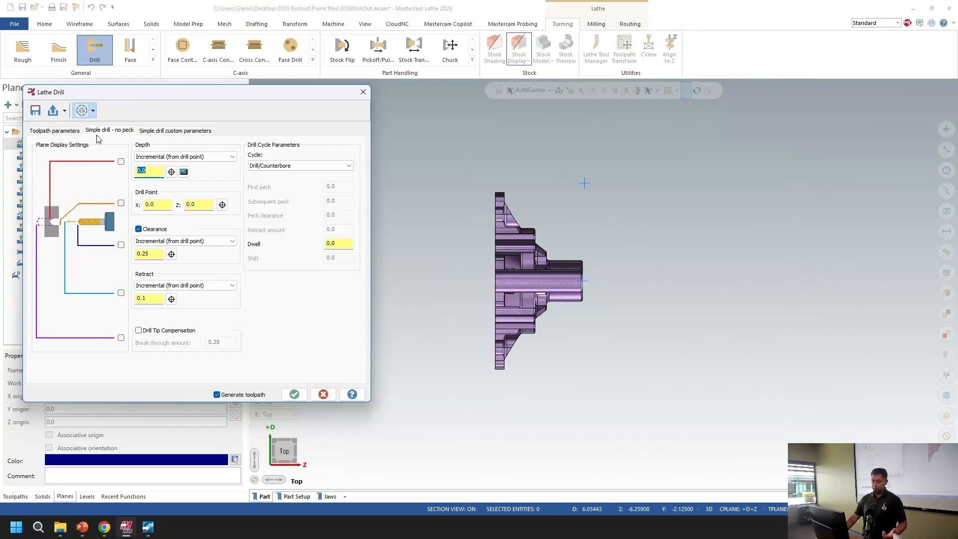
pyautogui.click(94, 116)
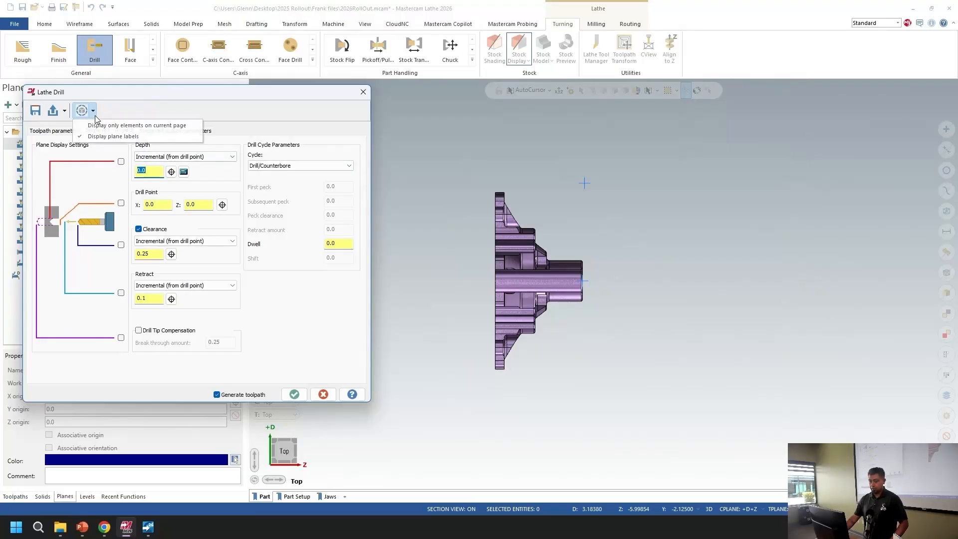
pyautogui.click(139, 100)
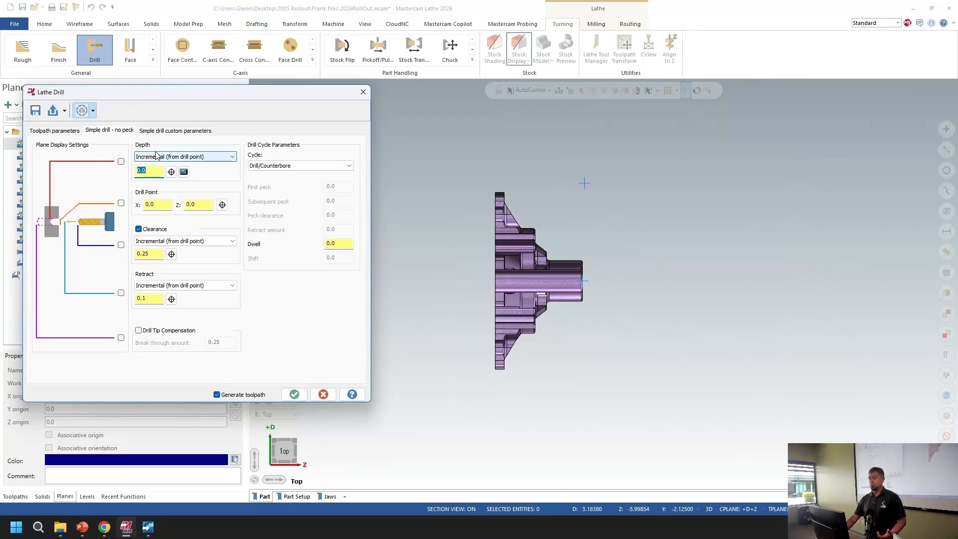
# Display the depth plane and try moving it onto the part's back face to set the drill depth to -2.677165.
pyautogui.click(121, 162)
pyautogui.moveTo(457, 214); pyautogui.dragTo(497, 304, button='middle')
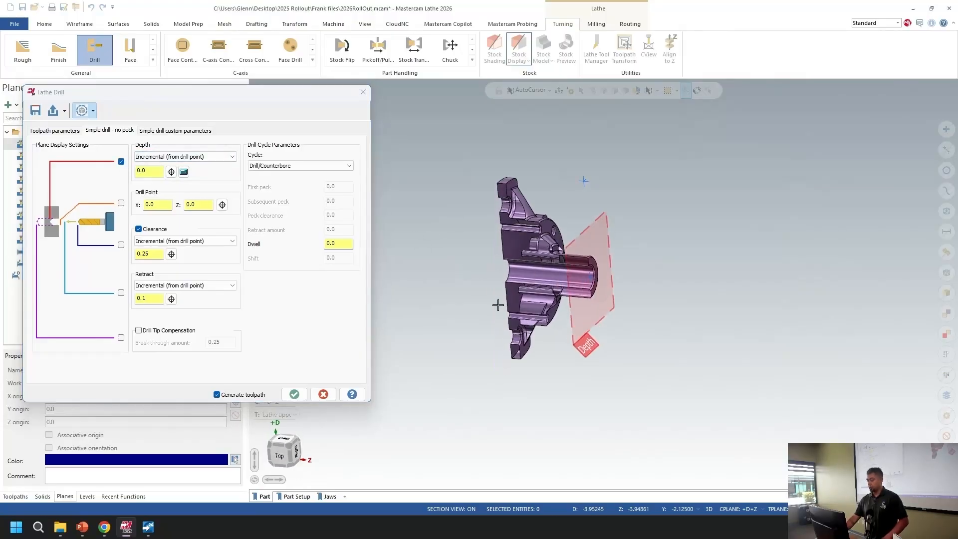
pyautogui.moveTo(584, 343); pyautogui.dragTo(475, 268)
pyautogui.scroll(3, 477, 268)
pyautogui.click(518, 253)
pyautogui.rightClick(442, 270)
pyautogui.click(486, 325)
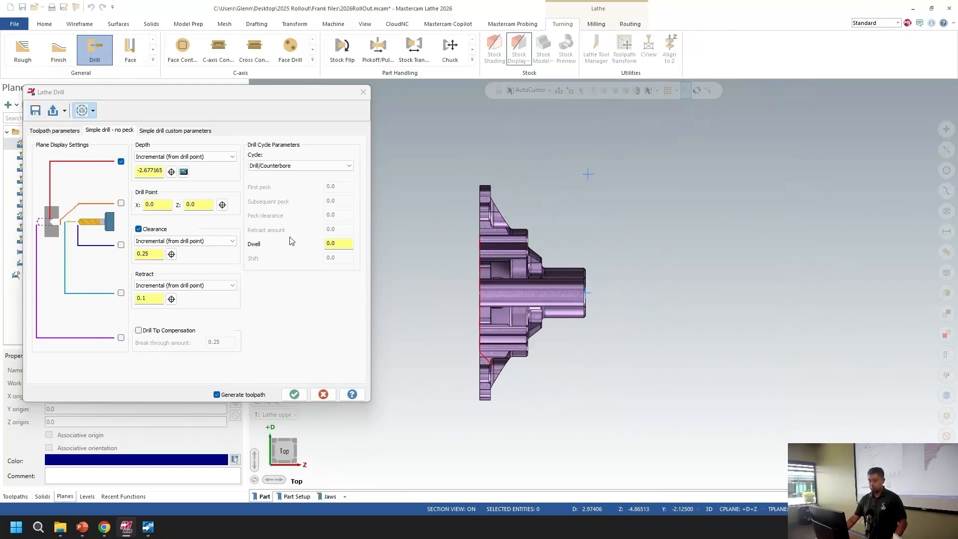
# Display the clearance and retract planes in an angled view and examine the clearance plane's distance label.
pyautogui.click(120, 245)
pyautogui.click(121, 293)
pyautogui.moveTo(581, 256); pyautogui.dragTo(559, 275, button='middle')
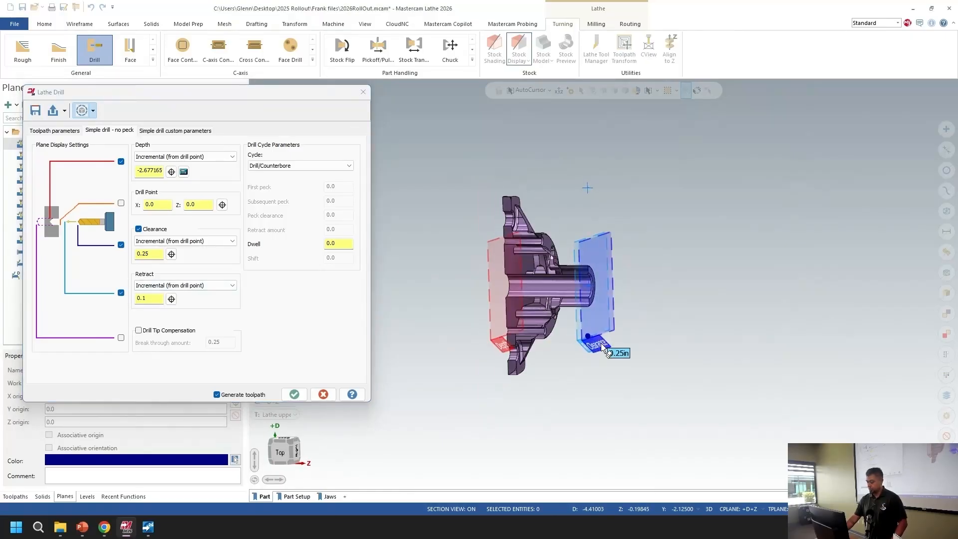
pyautogui.click(604, 347)
# Exit the drill parameters while keeping the Lathe Drill operation, and reopen its parameters from Toolpath Group-1.
pyautogui.press('Escape')
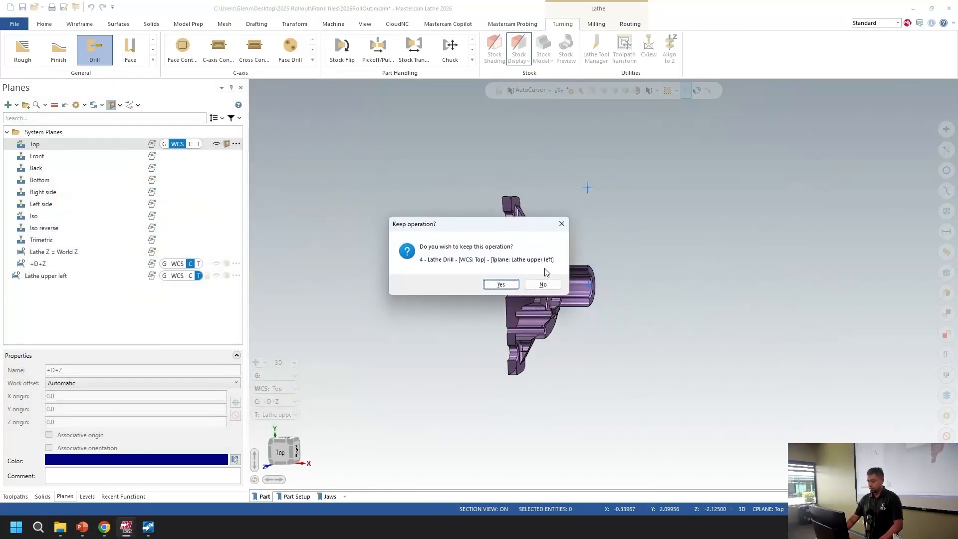
pyautogui.click(500, 284)
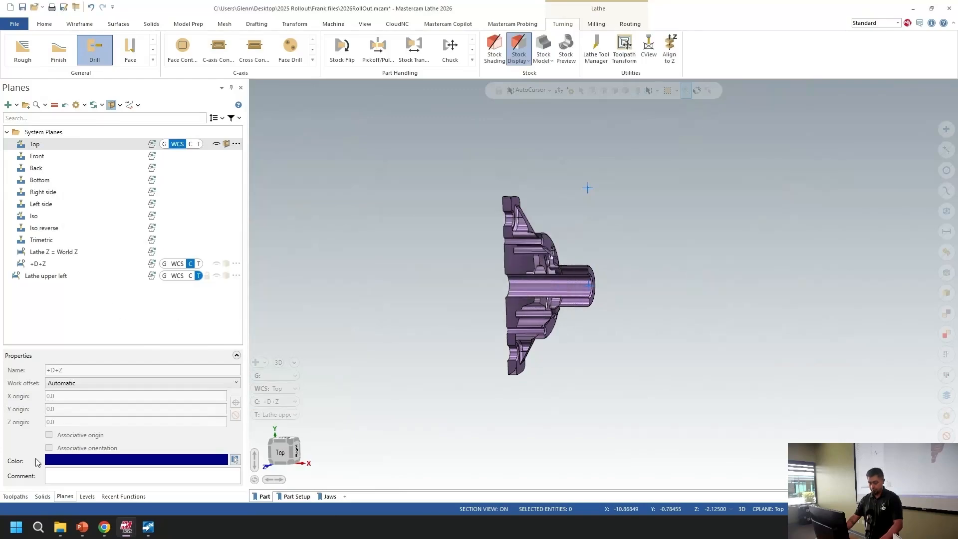
pyautogui.click(15, 496)
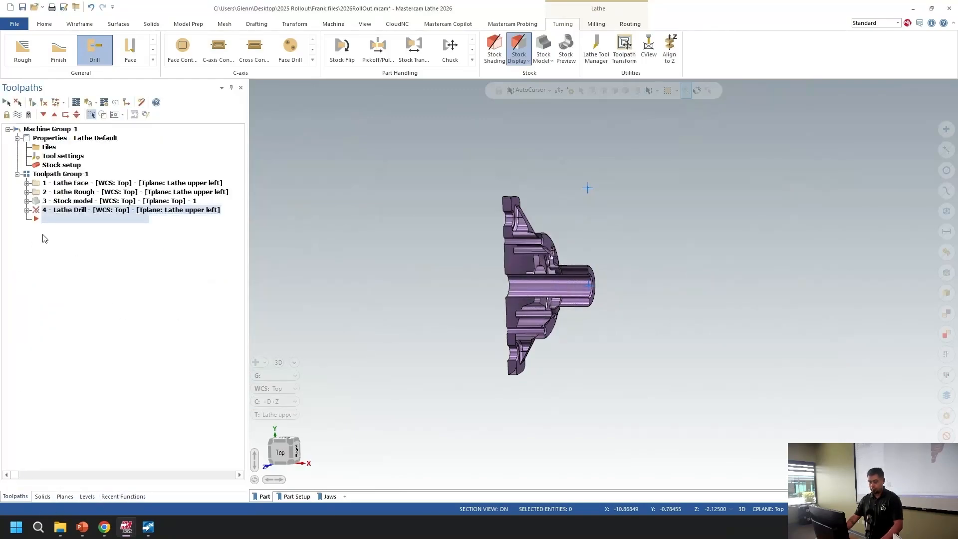
pyautogui.click(27, 210)
pyautogui.click(50, 219)
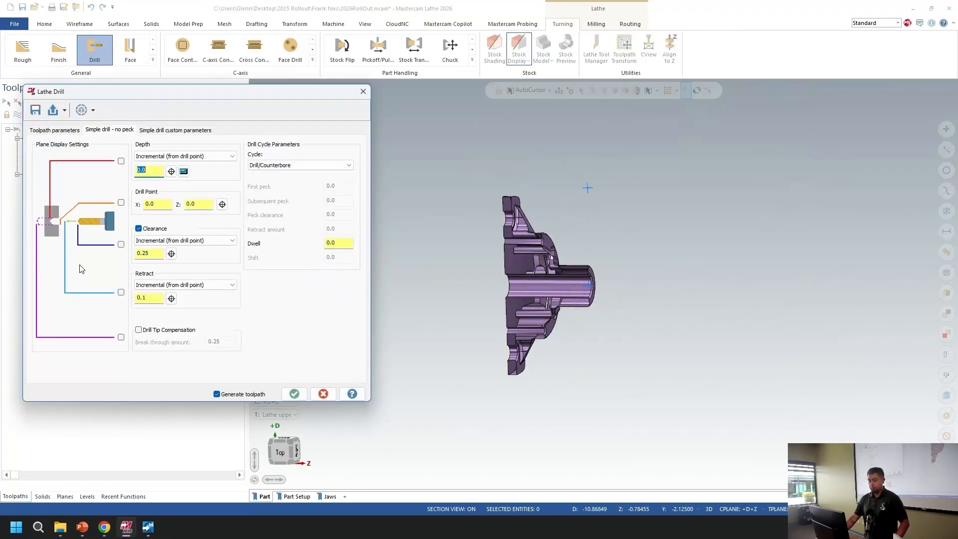
# Display the depth plane, set the incremental drill depth to -3.0, and check the plane from the Top view.
pyautogui.click(121, 160)
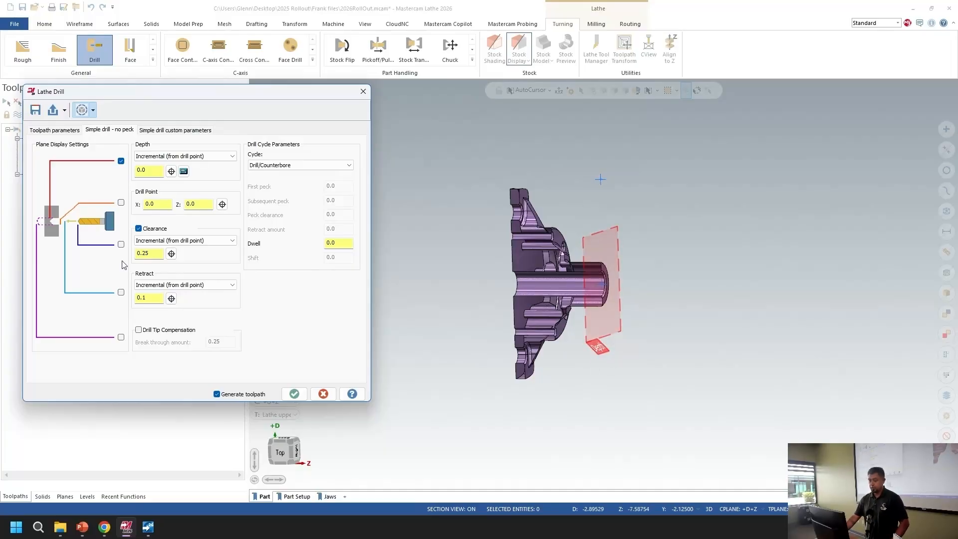
pyautogui.click(154, 173)
pyautogui.moveTo(153, 174); pyautogui.dragTo(102, 180)
pyautogui.write('-')
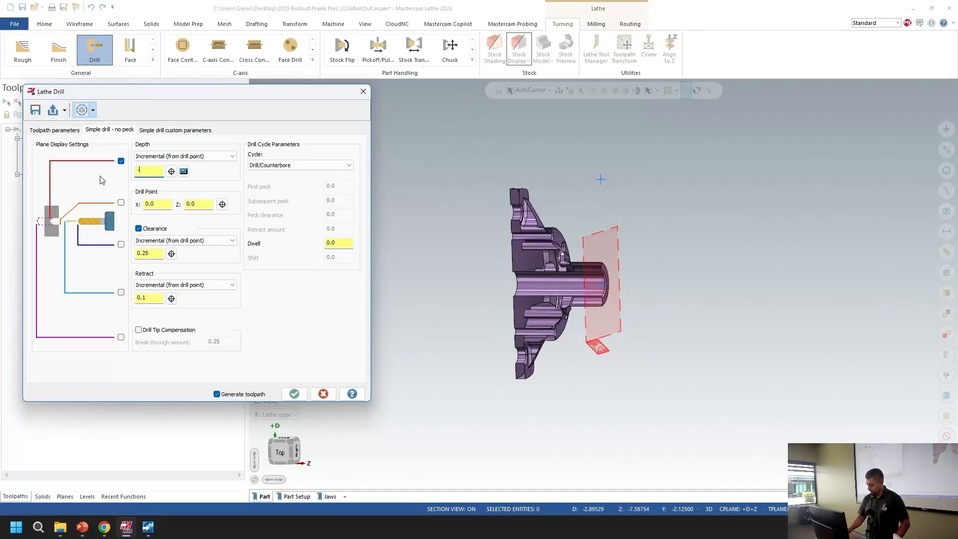
pyautogui.write('3')
pyautogui.press('Tab')
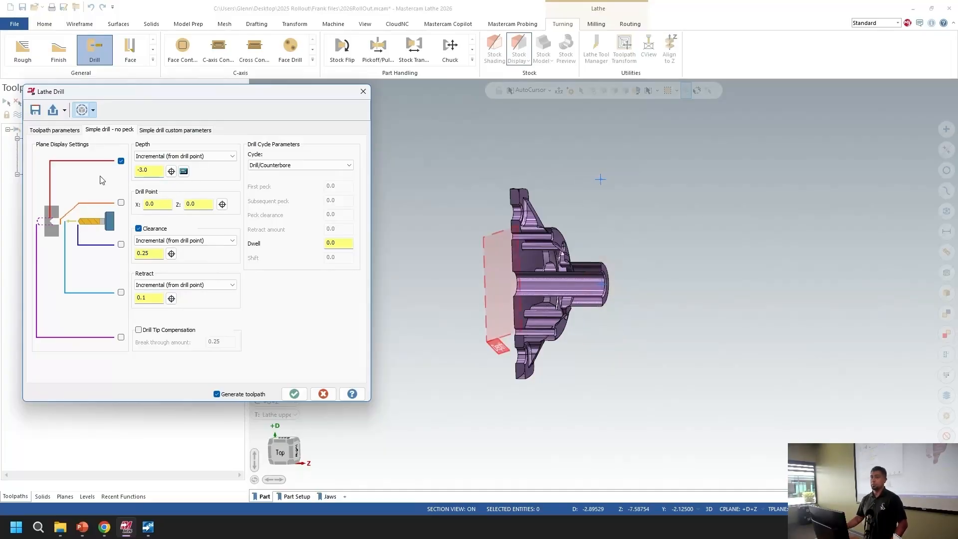
pyautogui.rightClick(588, 251)
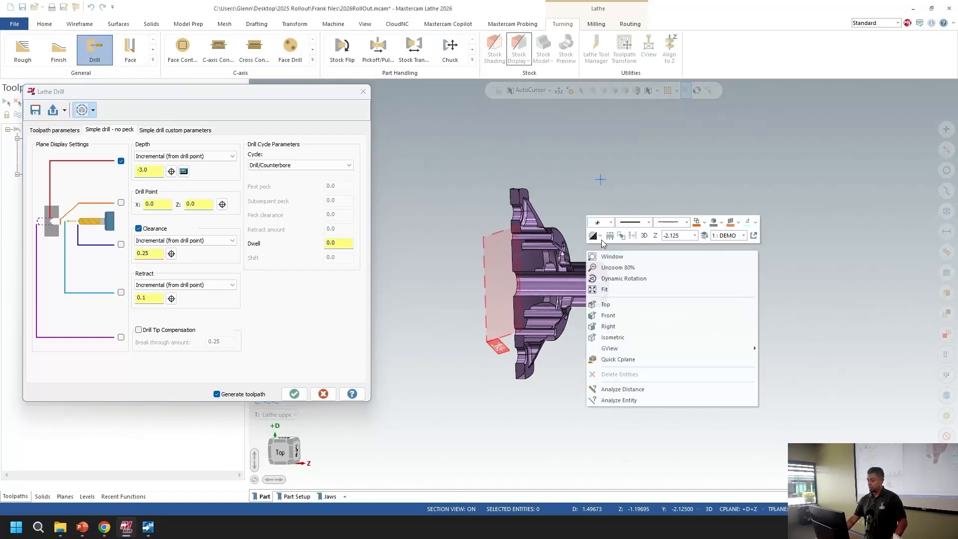
pyautogui.click(623, 304)
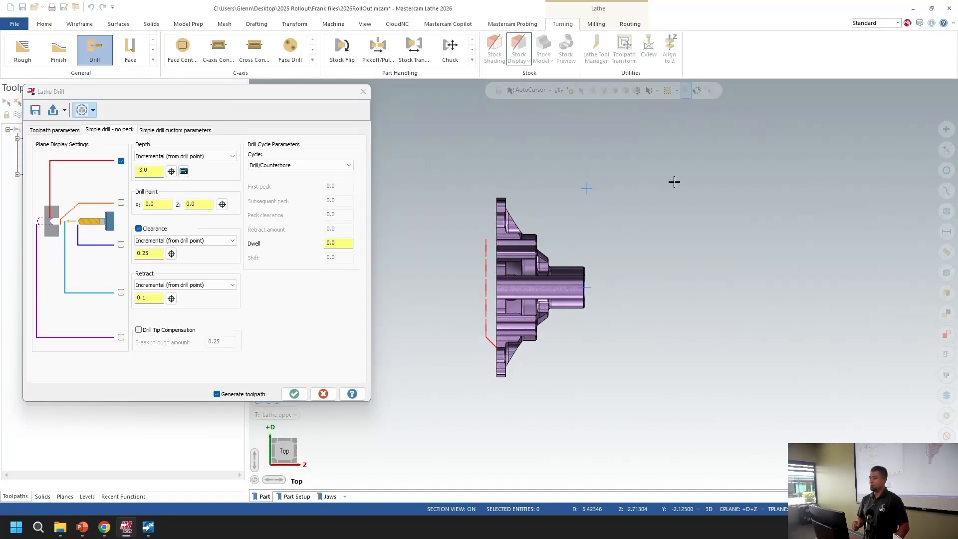